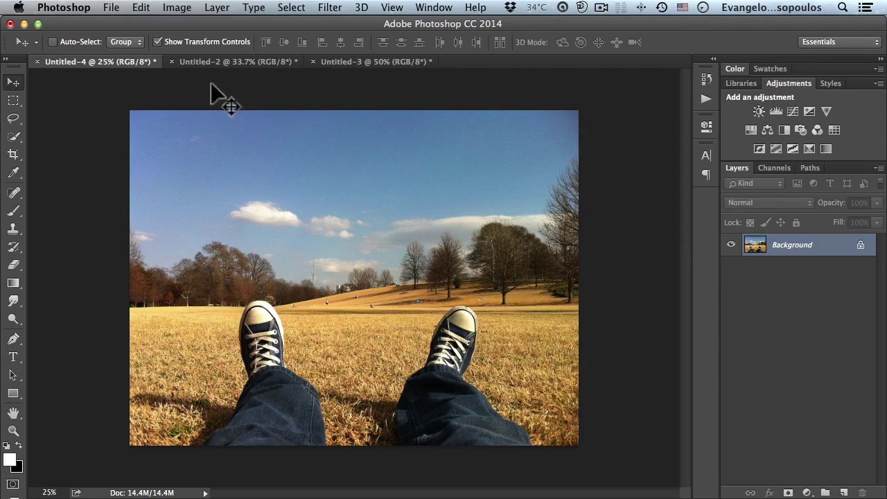
# - Look through the open alarm clock and portrait photos, and return to the field photo with the sneakers
pyautogui.click(216, 61)
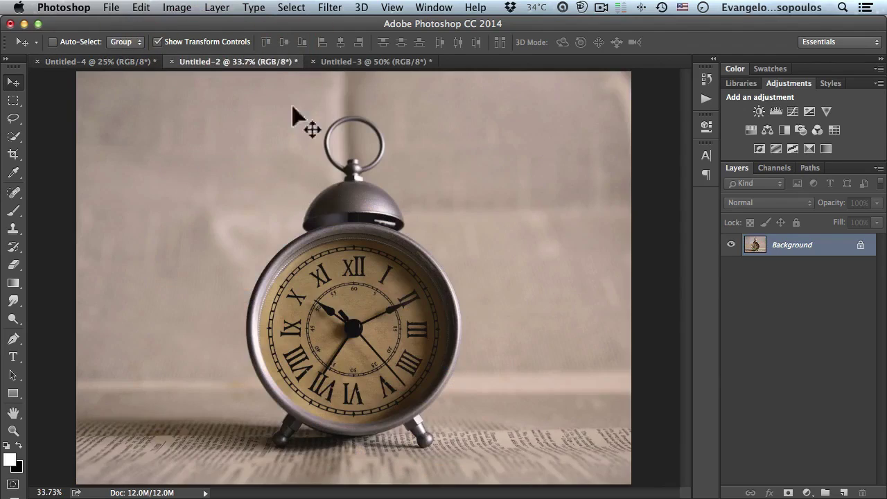
pyautogui.click(343, 60)
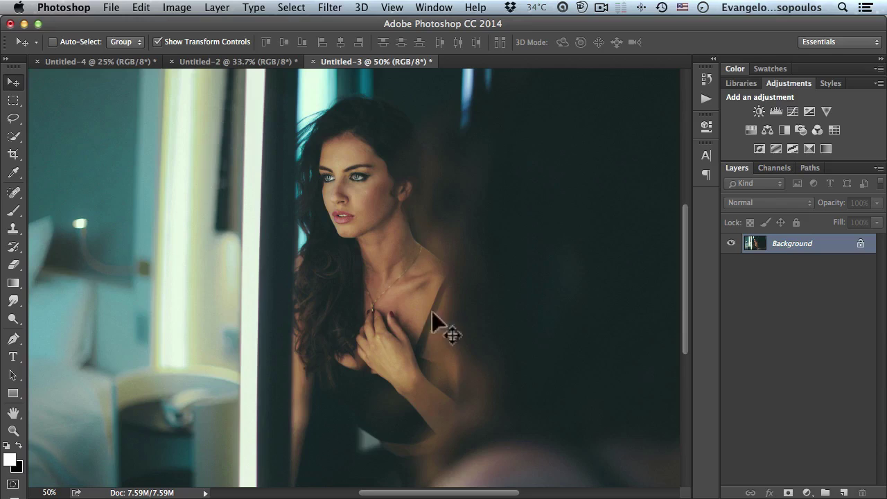
pyautogui.click(85, 60)
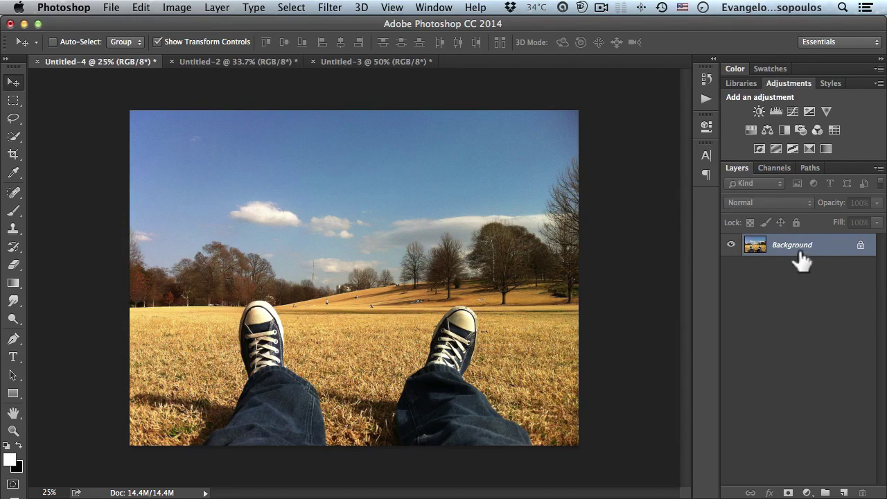
# - Add a Brightness/Contrast adjustment layer with Brightness 20 and slightly raised contrast, and compare the photo with and without it
pyautogui.click(825, 248)
pyautogui.click(437, 8)
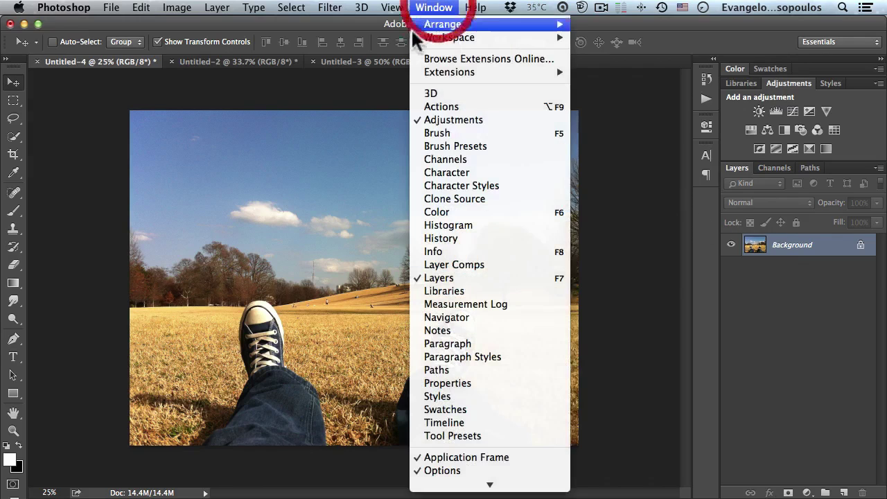
pyautogui.click(479, 120)
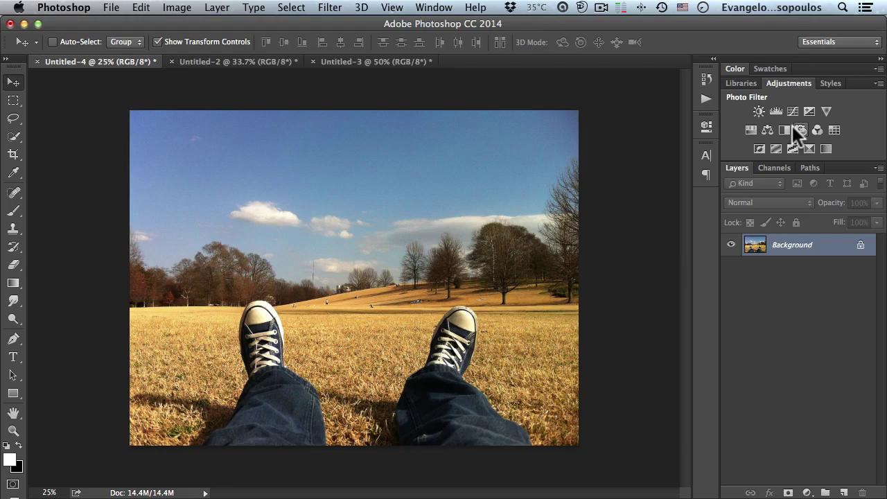
pyautogui.click(760, 111)
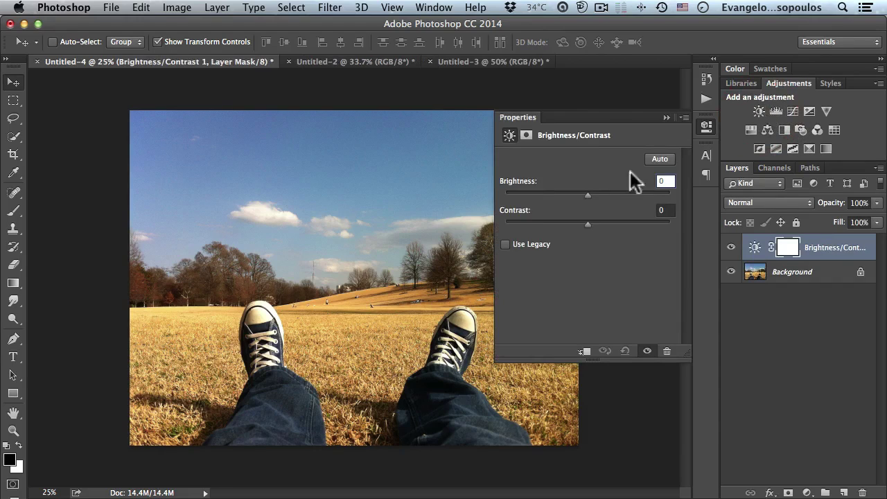
pyautogui.moveTo(587, 194); pyautogui.dragTo(597, 194)
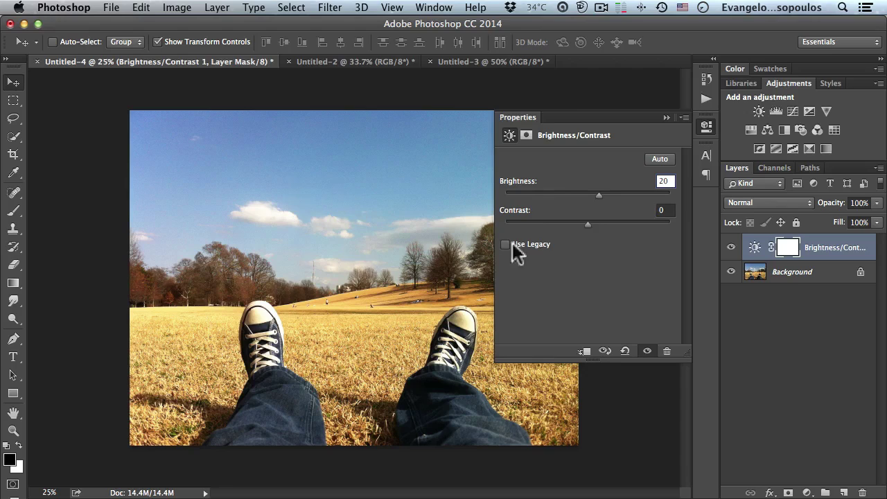
pyautogui.moveTo(587, 223); pyautogui.dragTo(596, 221)
pyautogui.click(704, 126)
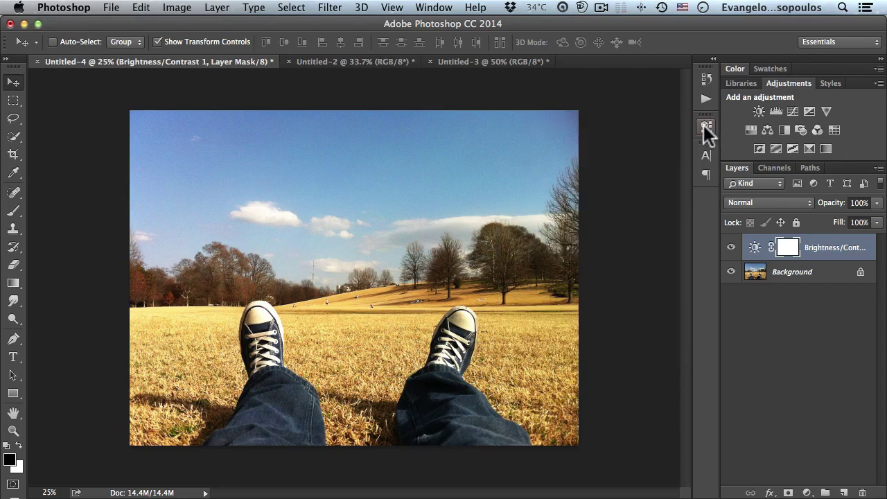
pyautogui.click(731, 248)
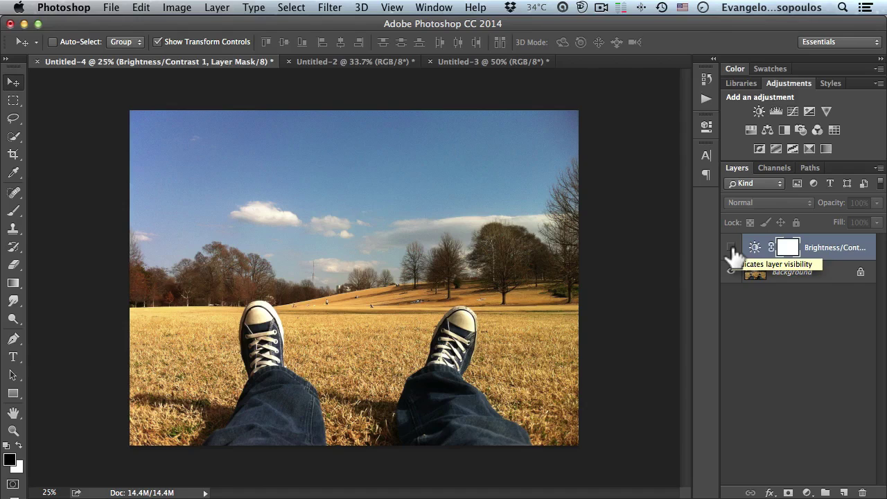
pyautogui.click(731, 248)
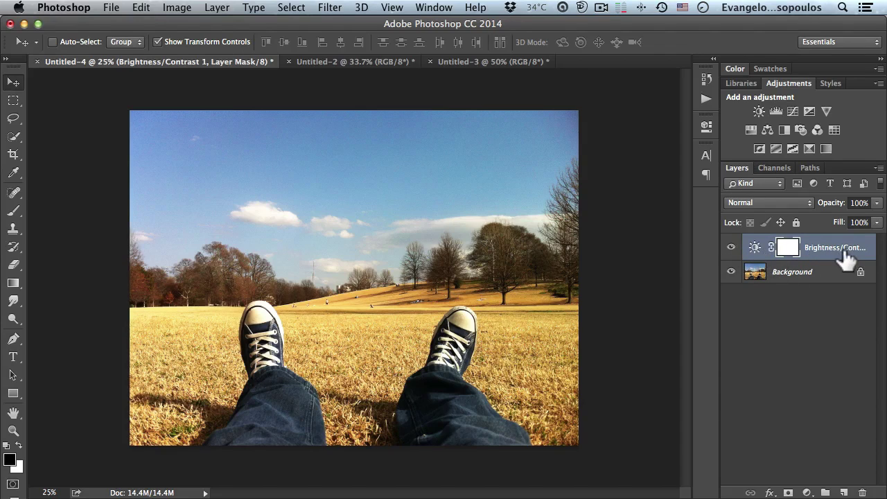
# - Add a Selective Color adjustment layer and set its Blacks to Magenta +20, Yellow -20 and Black -10
pyautogui.click(809, 149)
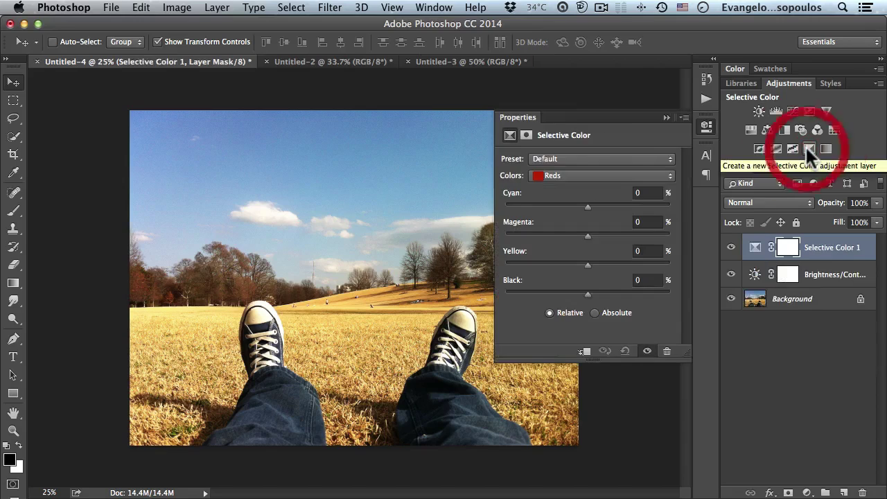
pyautogui.click(595, 174)
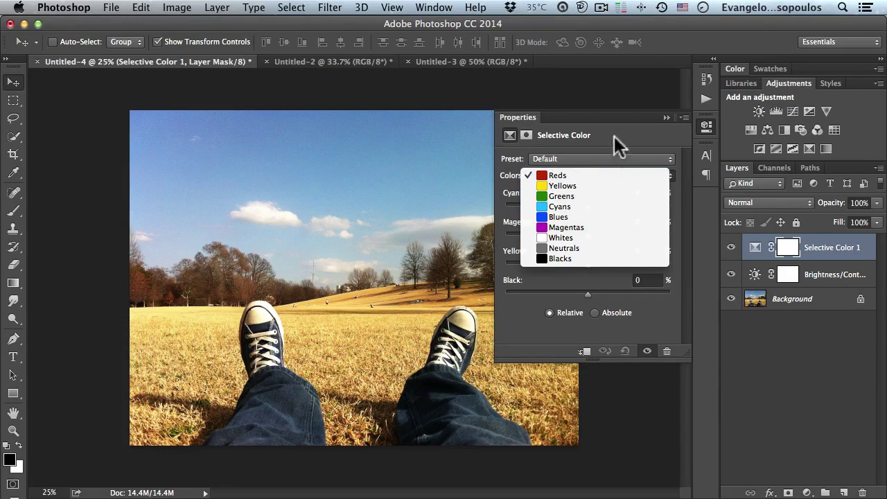
pyautogui.click(566, 258)
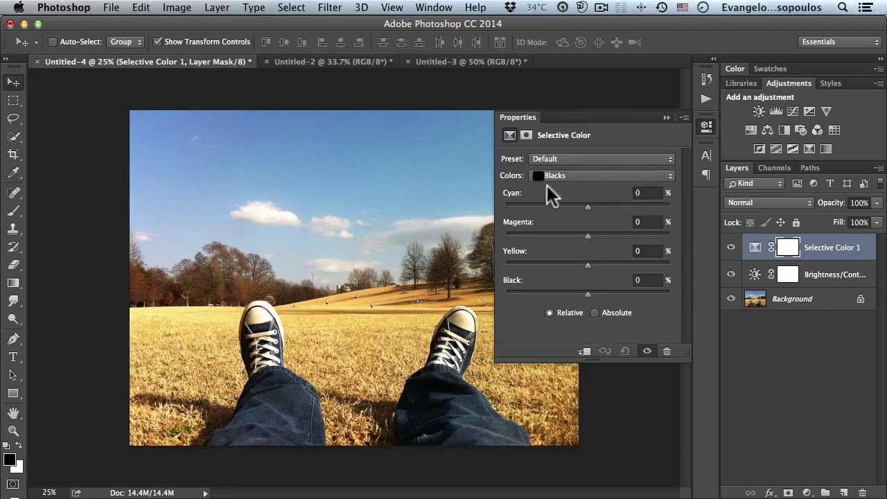
pyautogui.moveTo(588, 236); pyautogui.dragTo(566, 242)
pyautogui.press('super+z')
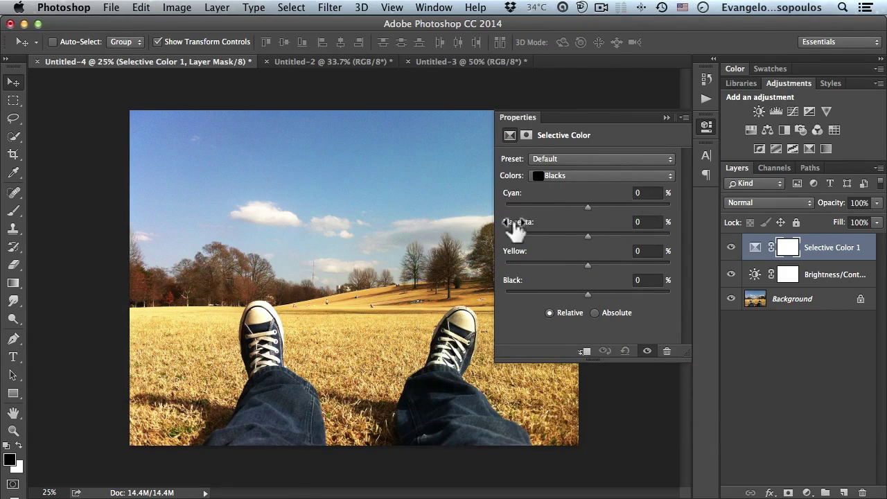
pyautogui.click(645, 195)
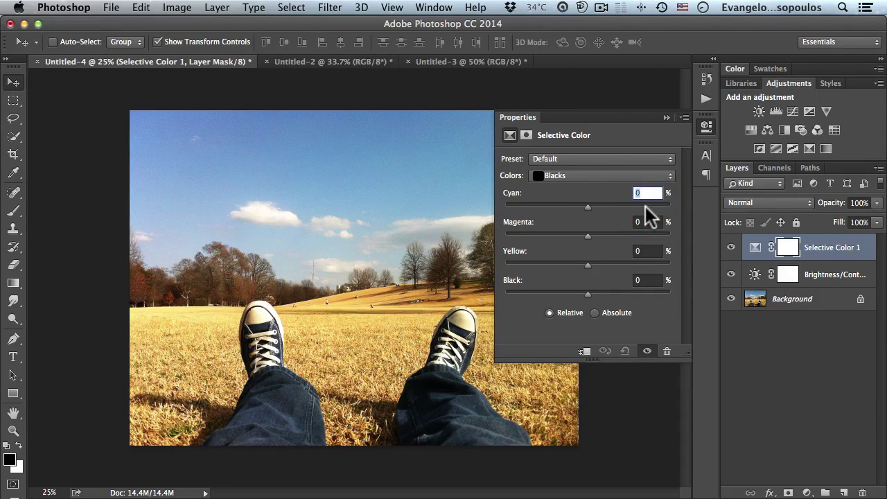
pyautogui.moveTo(587, 235); pyautogui.dragTo(603, 236)
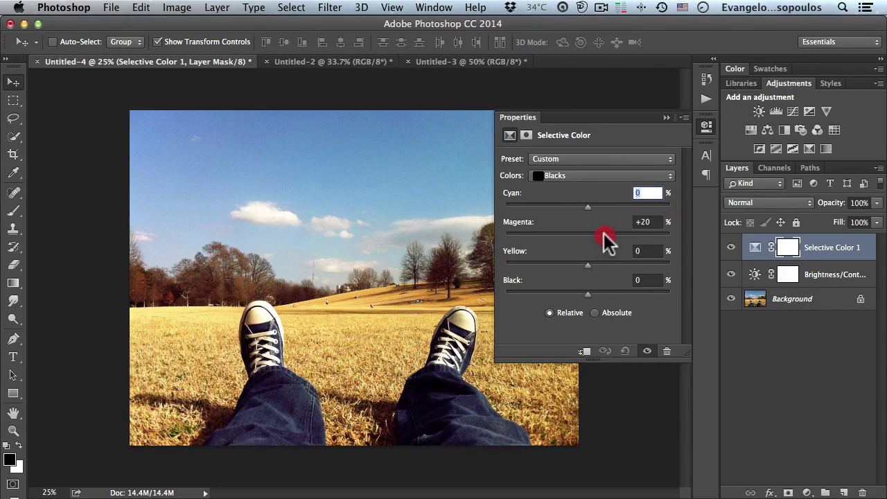
pyautogui.click(603, 237)
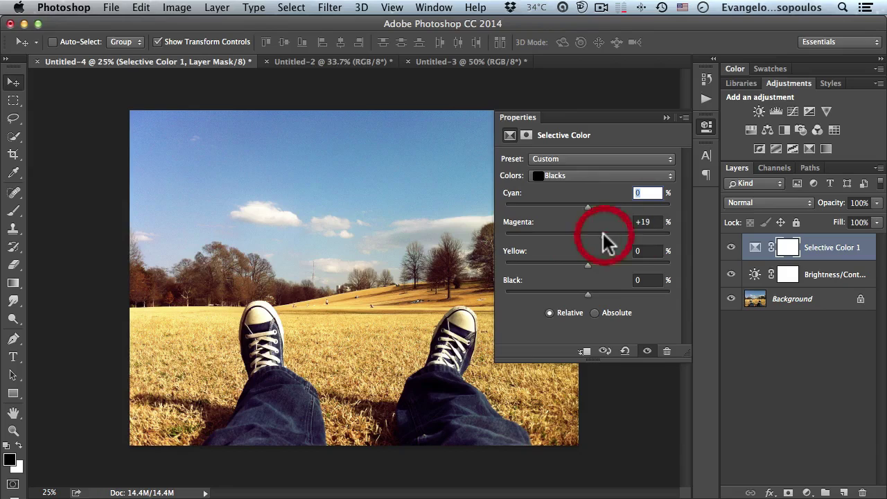
pyautogui.moveTo(605, 239)
pyautogui.mouseDown()
pyautogui.moveTo(645, 236)
pyautogui.moveTo(608, 234)
pyautogui.moveTo(603, 242)
pyautogui.mouseUp()
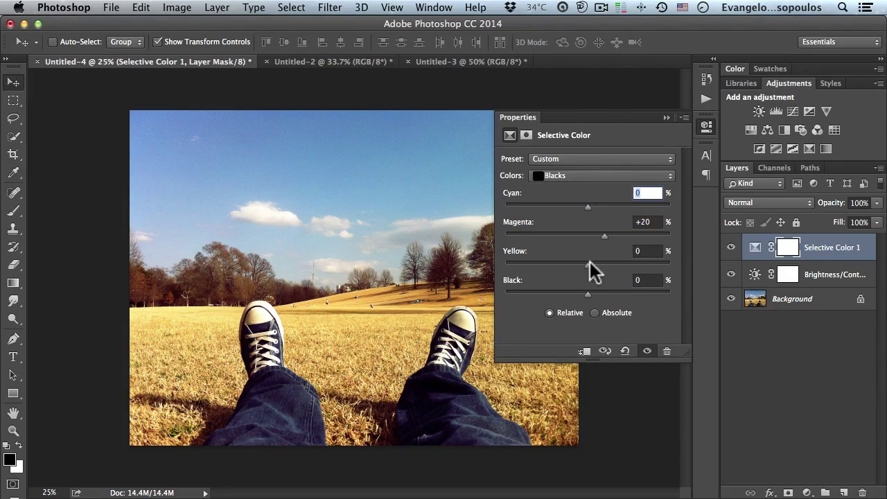
pyautogui.moveTo(589, 269)
pyautogui.mouseDown()
pyautogui.moveTo(523, 269)
pyautogui.moveTo(570, 262)
pyautogui.mouseUp()
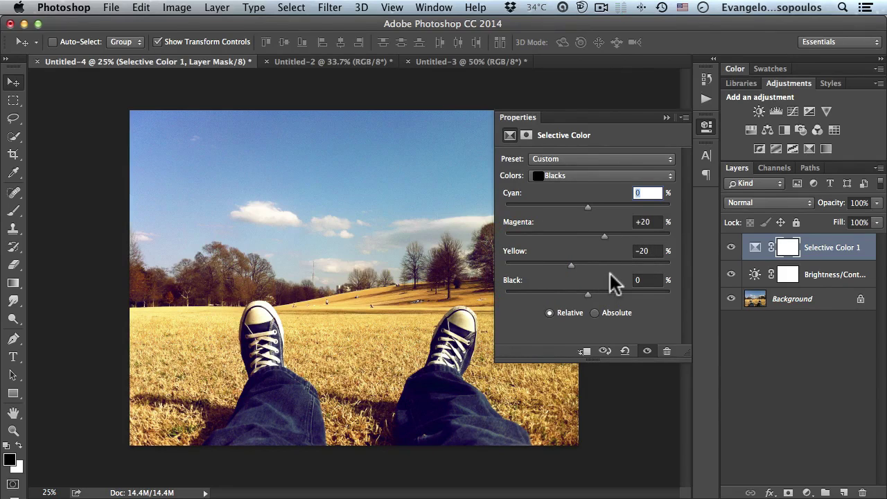
pyautogui.moveTo(587, 294)
pyautogui.mouseDown()
pyautogui.moveTo(556, 294)
pyautogui.moveTo(579, 294)
pyautogui.mouseUp()
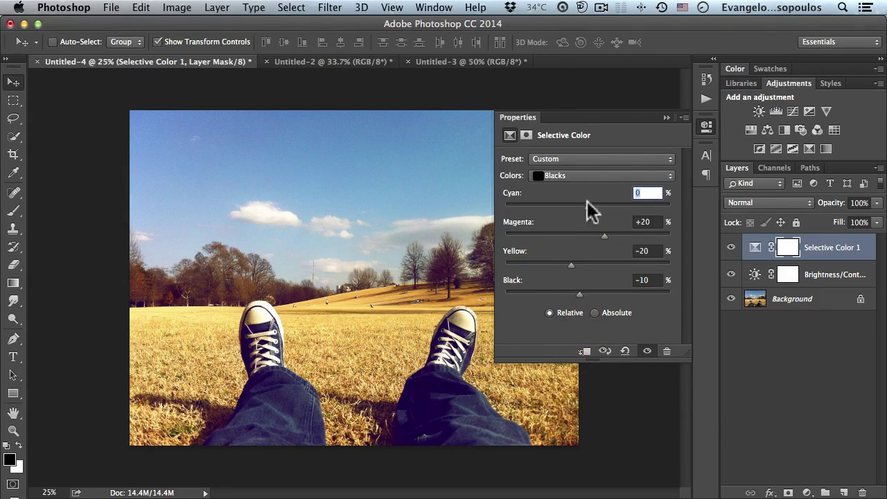
# - Set the Neutrals of the Selective Color layer to Cyan -5, Magenta +5, Yellow -20 and Black -20
pyautogui.click(584, 175)
pyautogui.click(575, 166)
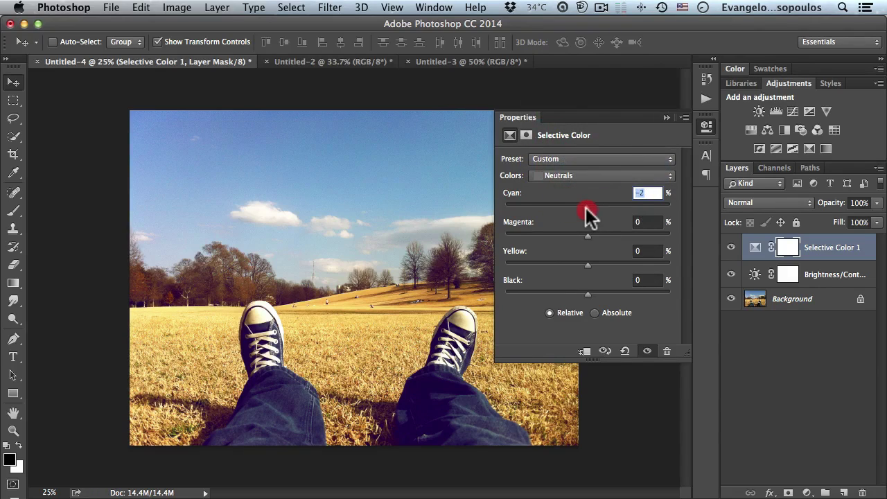
pyautogui.press('Down')
pyautogui.click(582, 208)
pyautogui.moveTo(588, 235); pyautogui.dragTo(570, 264)
pyautogui.moveTo(587, 293); pyautogui.dragTo(567, 292)
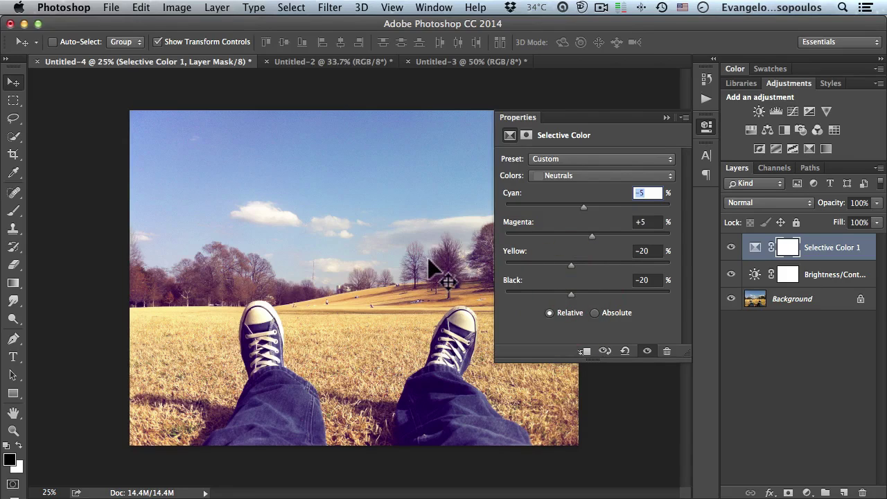
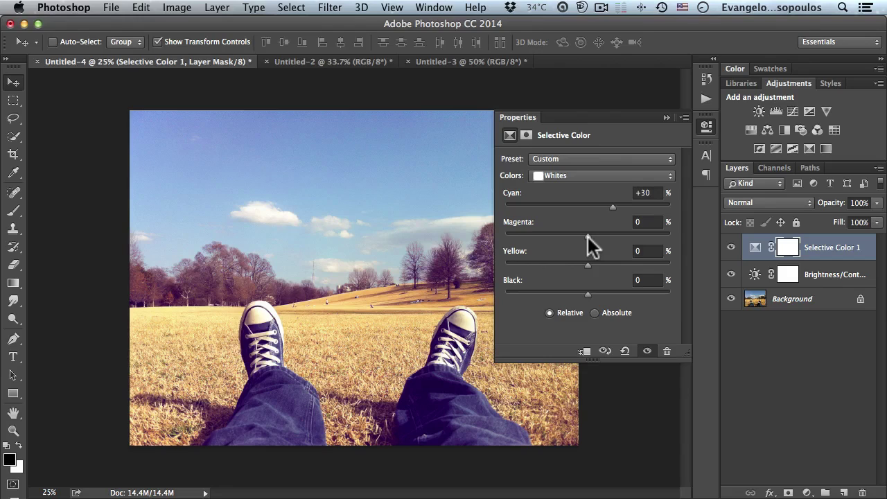
# - Set the Whites of the Selective Color layer to Magenta -20, Yellow -25 and Black -60
pyautogui.moveTo(587, 237); pyautogui.dragTo(567, 264)
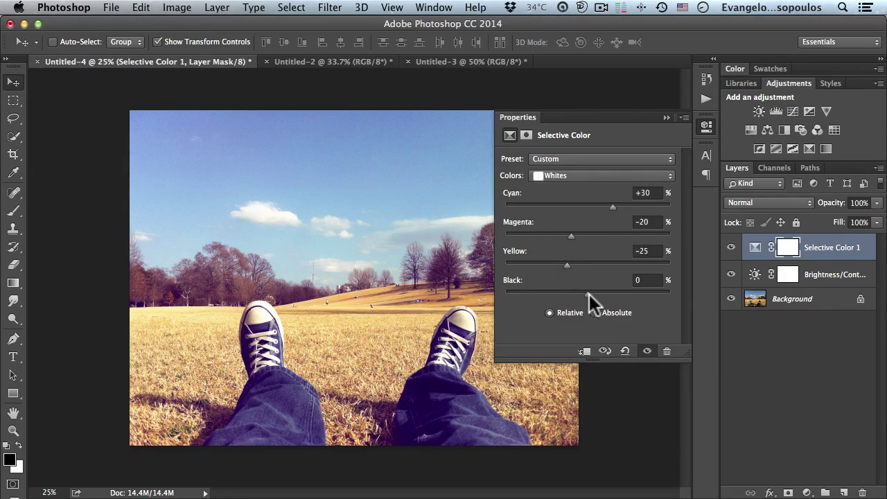
pyautogui.moveTo(589, 294); pyautogui.dragTo(538, 300)
# - Set the Reds of the Selective Color layer to Cyan -85, Yellow -20 and Black +15, and compare the graded photo with the original
pyautogui.click(553, 173)
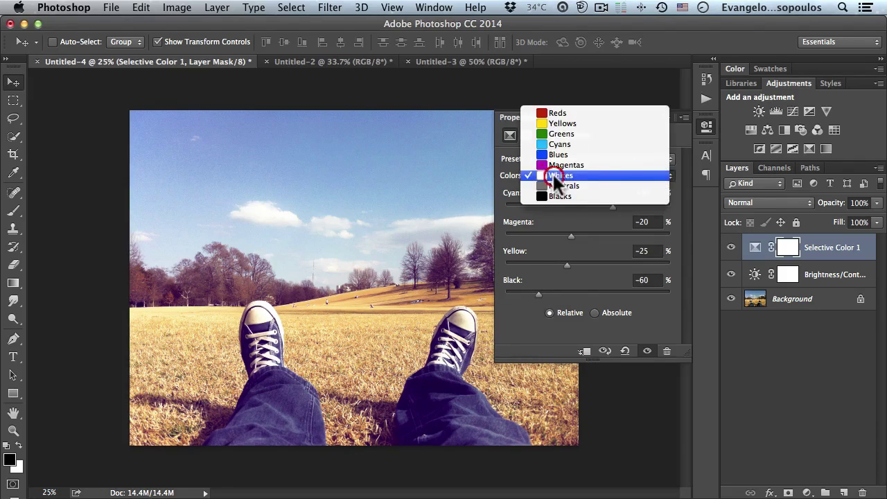
pyautogui.click(558, 110)
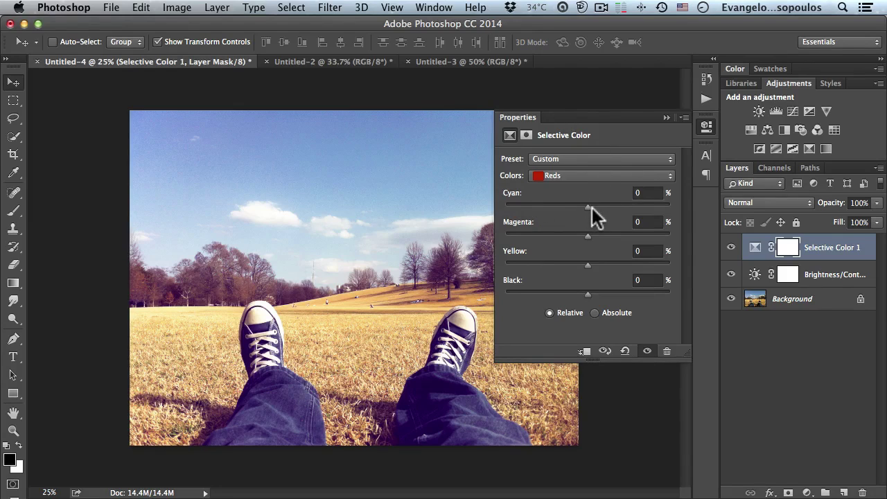
pyautogui.moveTo(588, 206); pyautogui.dragTo(517, 206)
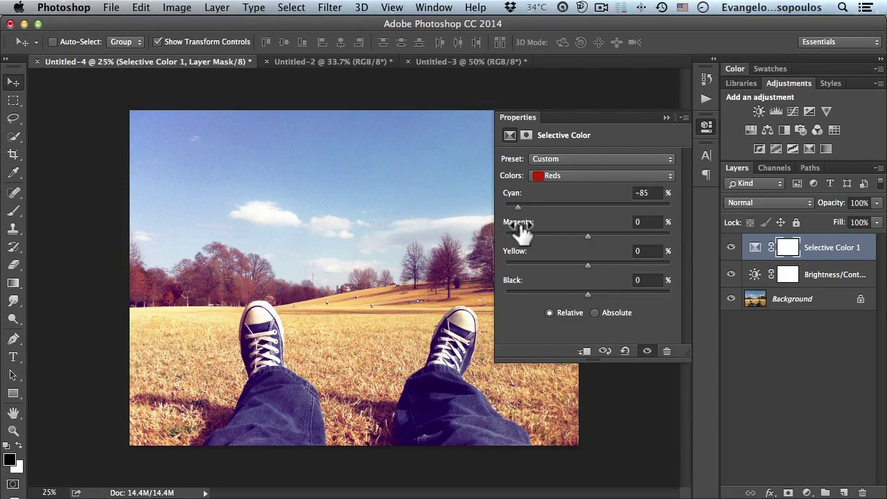
pyautogui.moveTo(588, 266); pyautogui.dragTo(571, 266)
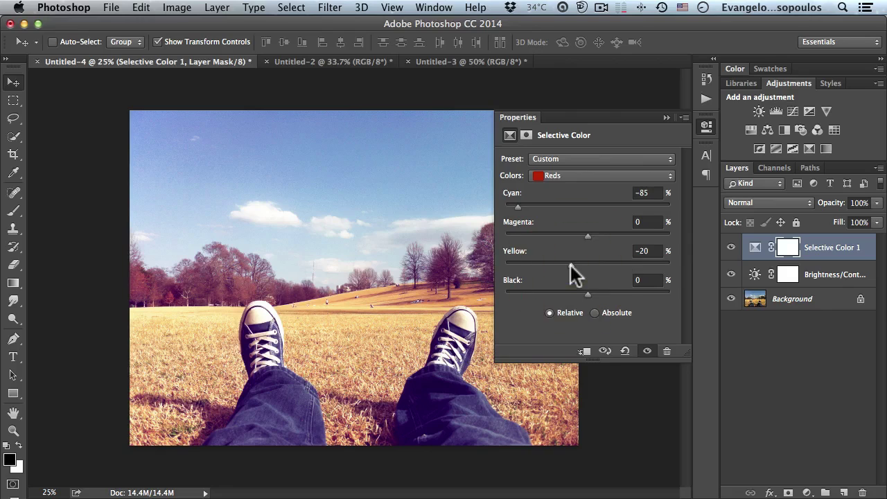
pyautogui.moveTo(588, 294); pyautogui.dragTo(598, 292)
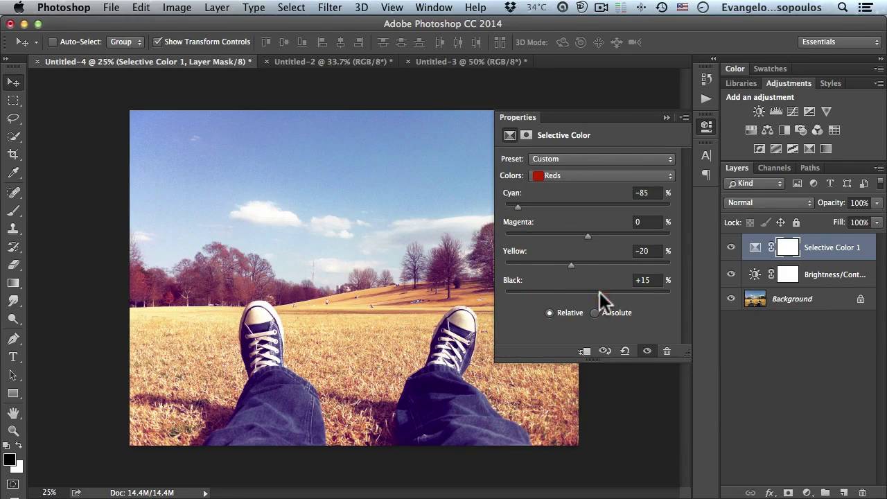
pyautogui.click(706, 126)
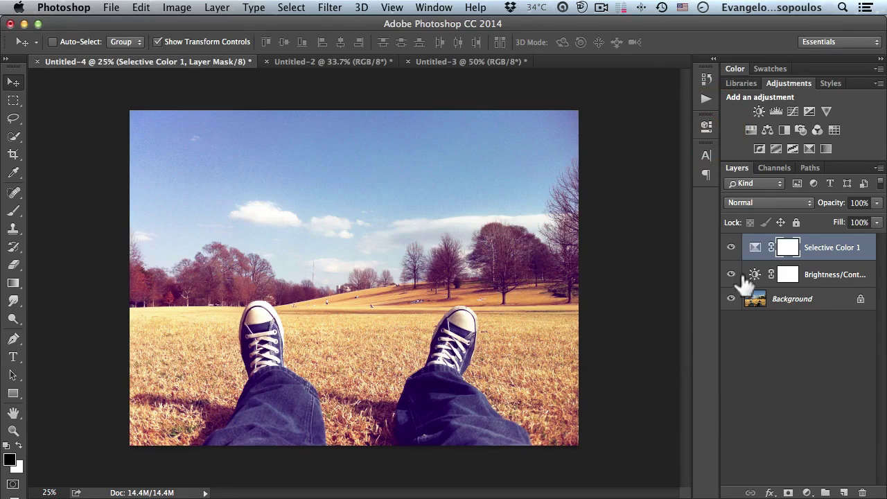
pyautogui.keyDown('alt'); pyautogui.click(732, 300); pyautogui.keyUp('alt')
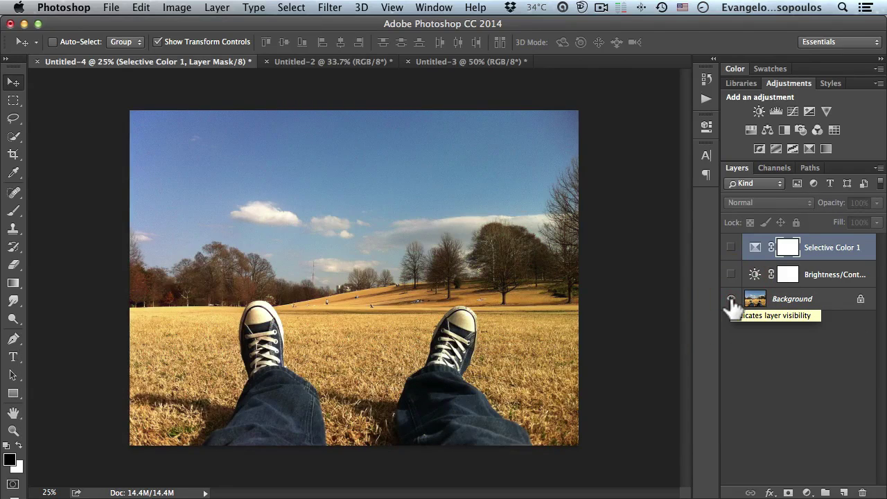
pyautogui.keyDown('alt'); pyautogui.click(731, 299); pyautogui.keyUp('alt')
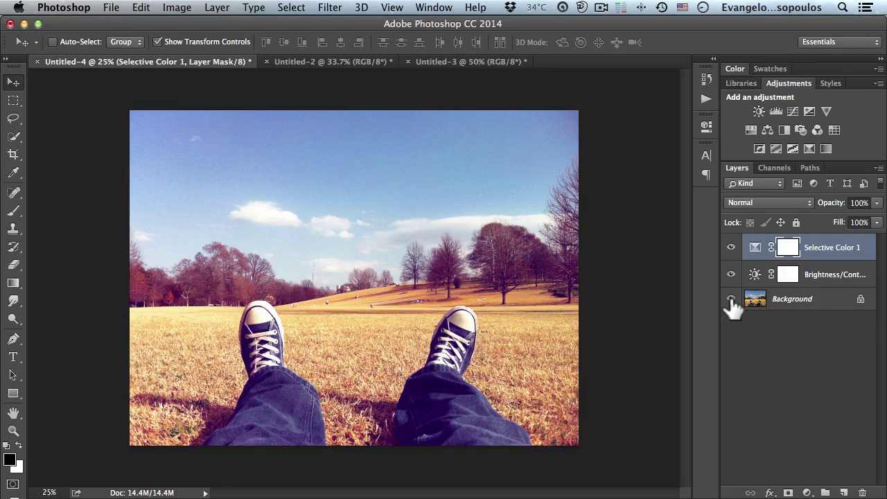
# - Create a new action set named with the author's first name followed by "Creative Color Action"
pyautogui.click(704, 99)
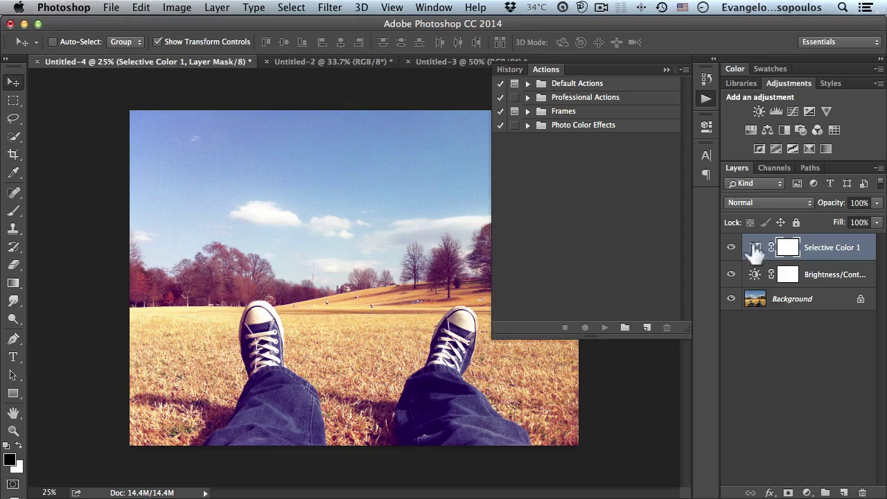
pyautogui.click(707, 97)
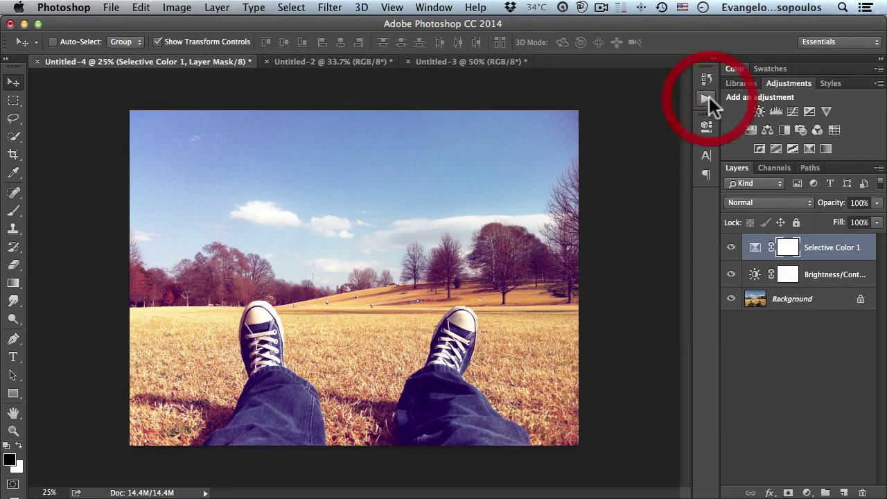
pyautogui.click(432, 7)
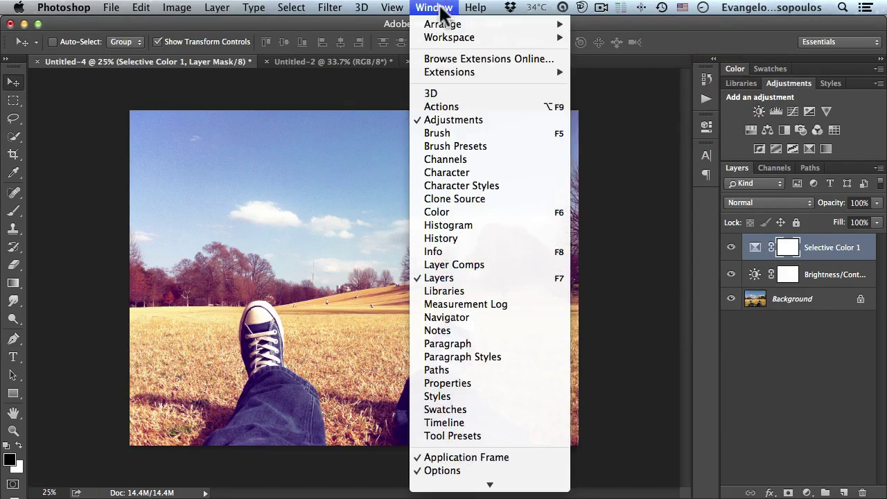
pyautogui.click(454, 105)
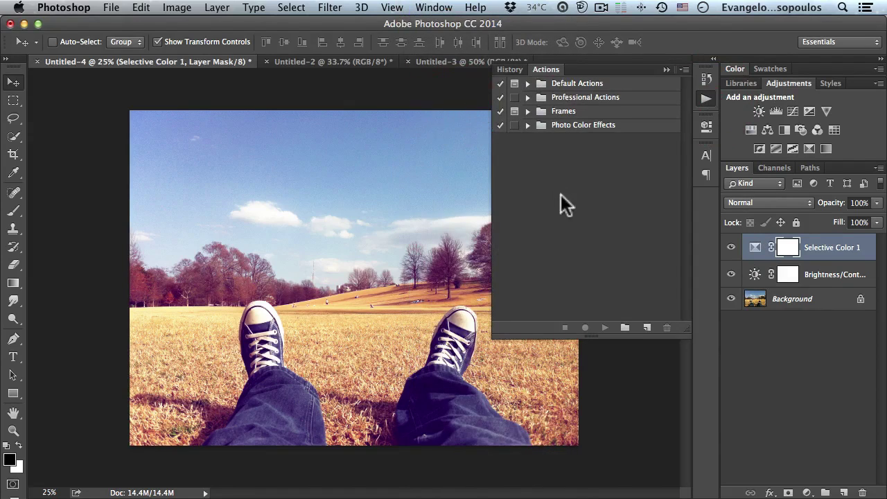
pyautogui.click(625, 327)
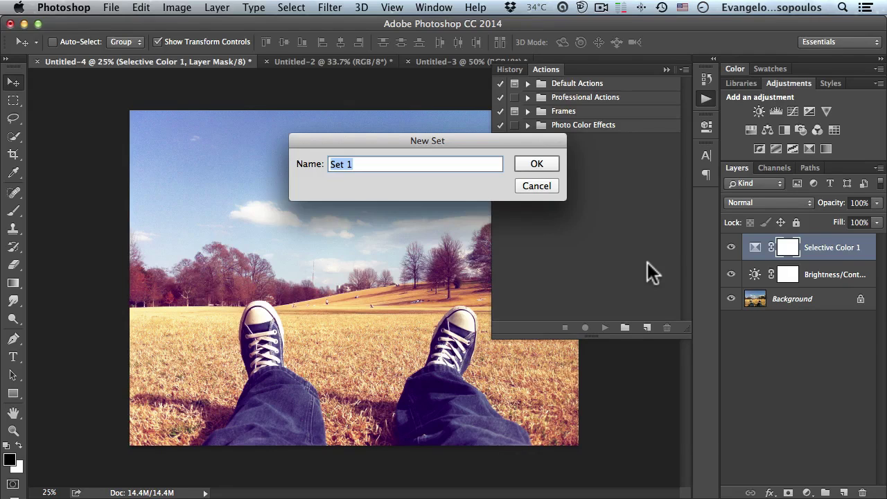
pyautogui.write('Evan C')
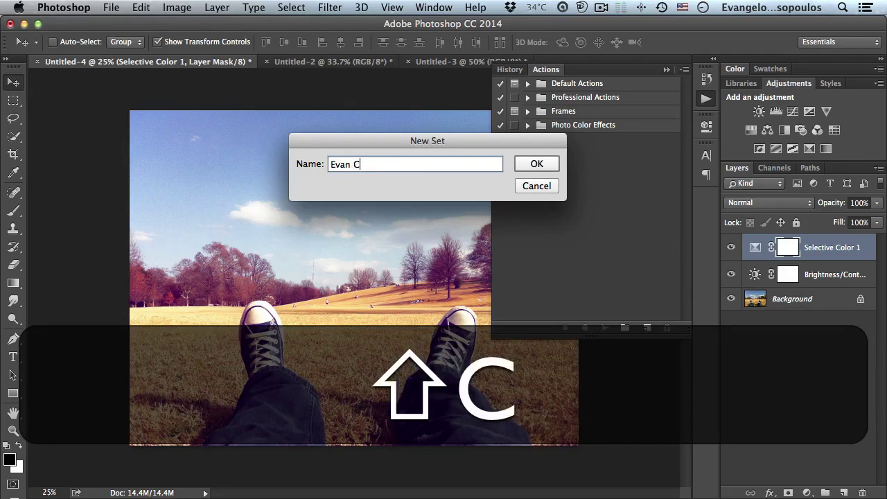
pyautogui.write('reative Color Action')
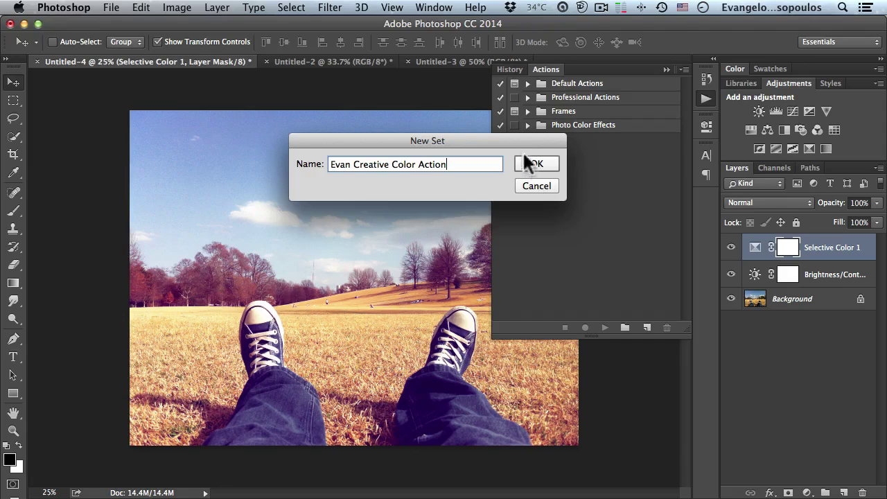
pyautogui.moveTo(533, 138); pyautogui.dragTo(549, 157)
pyautogui.click(534, 184)
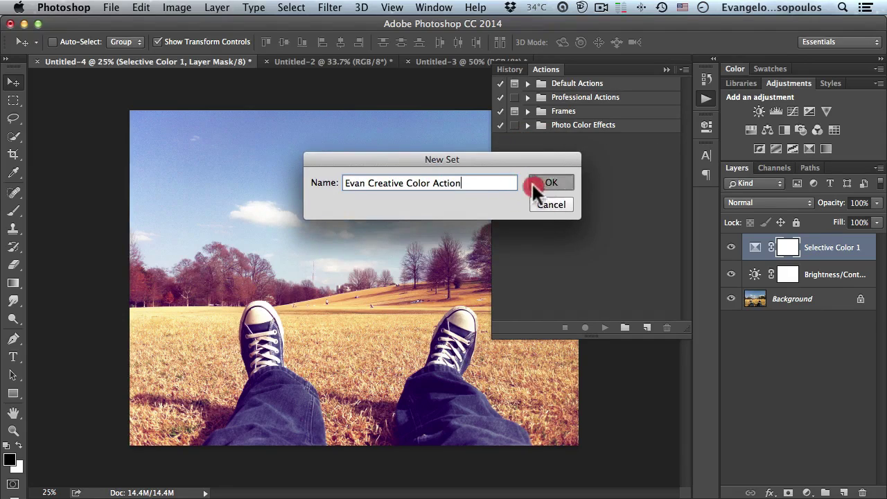
pyautogui.click(537, 180)
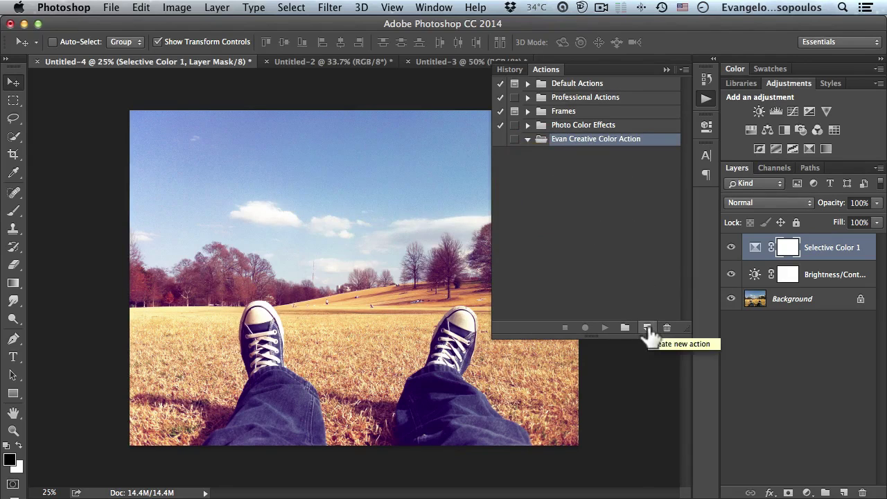
# - Delete the Brightness/Contrast and Selective Color adjustment layers together, leaving only the Background layer
pyautogui.click(822, 276)
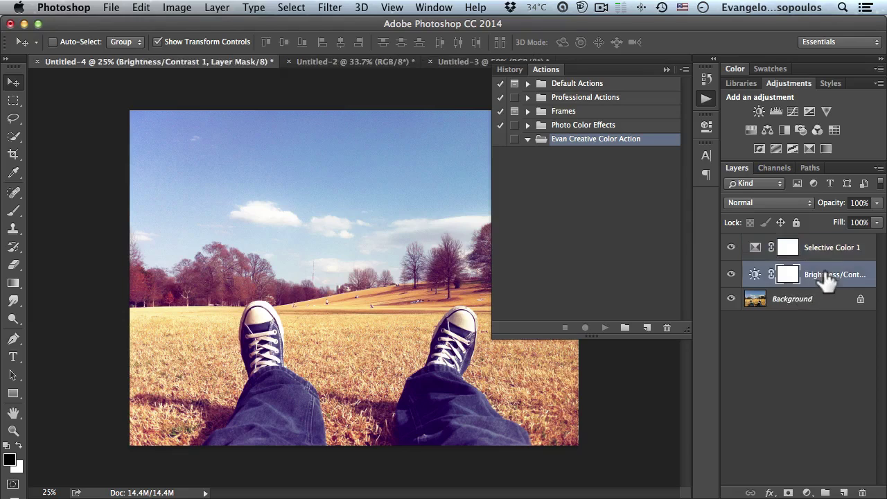
pyautogui.keyDown('shift'); pyautogui.click(828, 250); pyautogui.keyUp('shift')
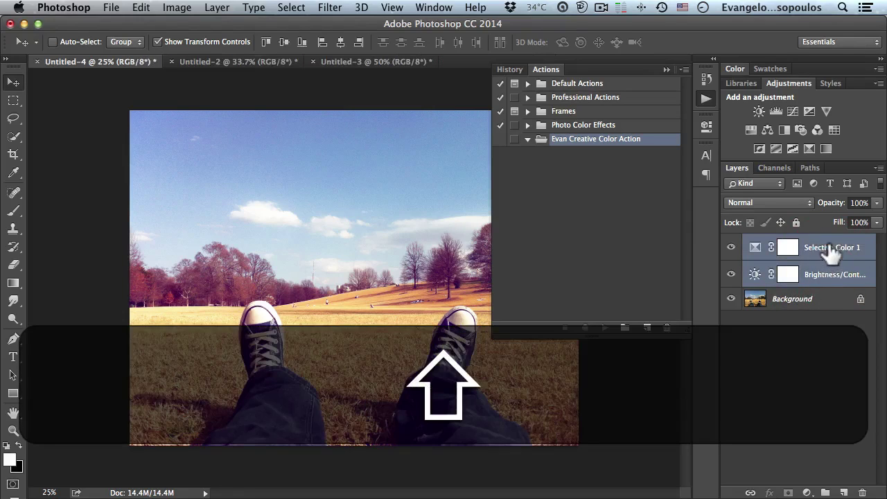
pyautogui.click(862, 493)
pyautogui.click(538, 206)
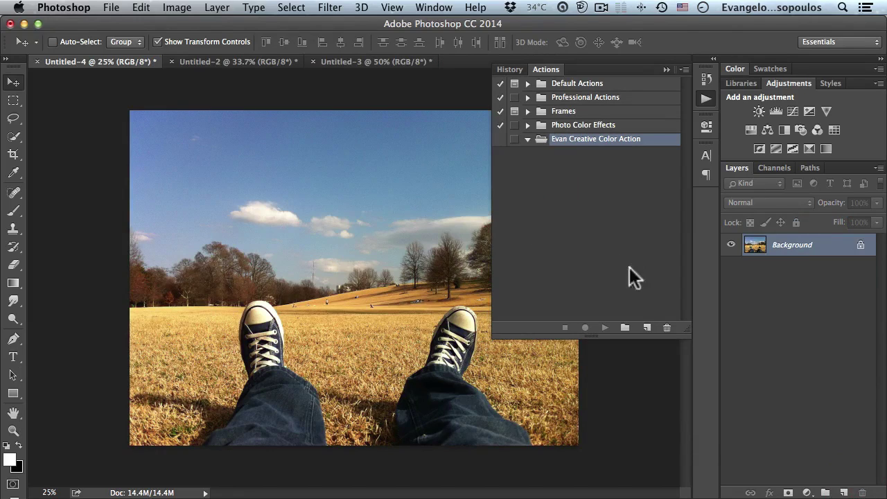
# - Create an action named "Light Blue Romantic Color Effect" in the new Creative Color Action set and start recording it
pyautogui.click(647, 327)
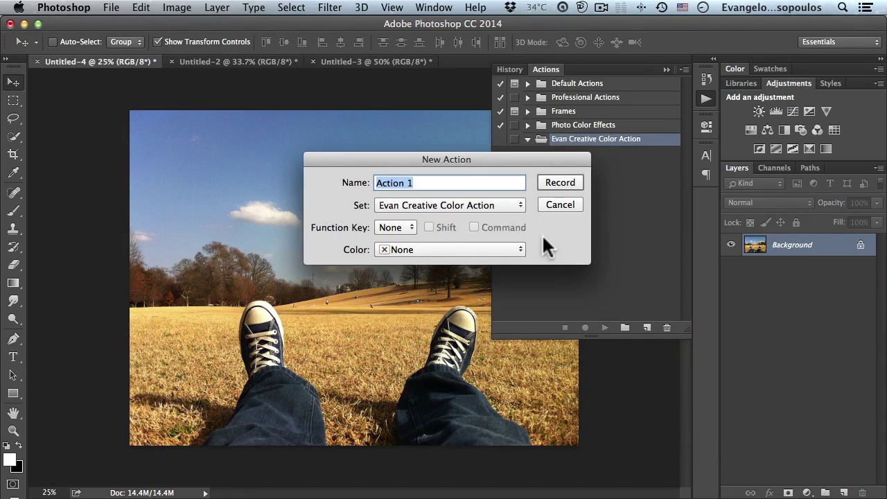
pyautogui.write('L')
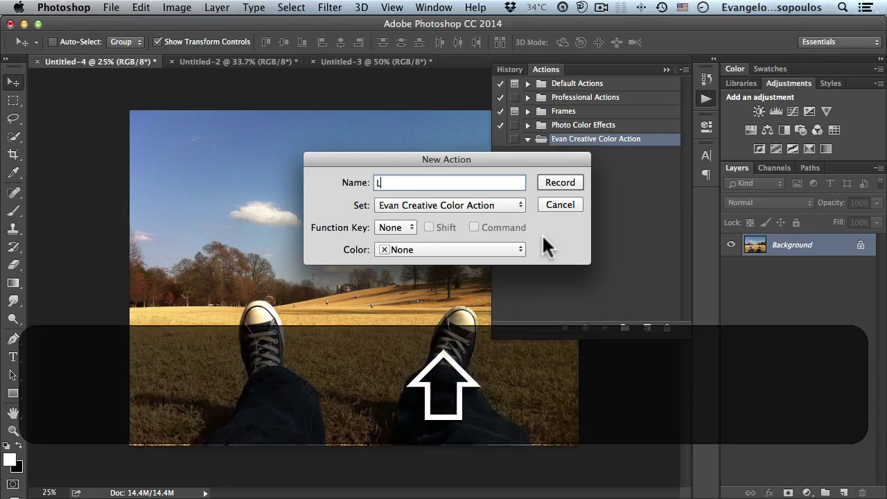
pyautogui.write('ijg')
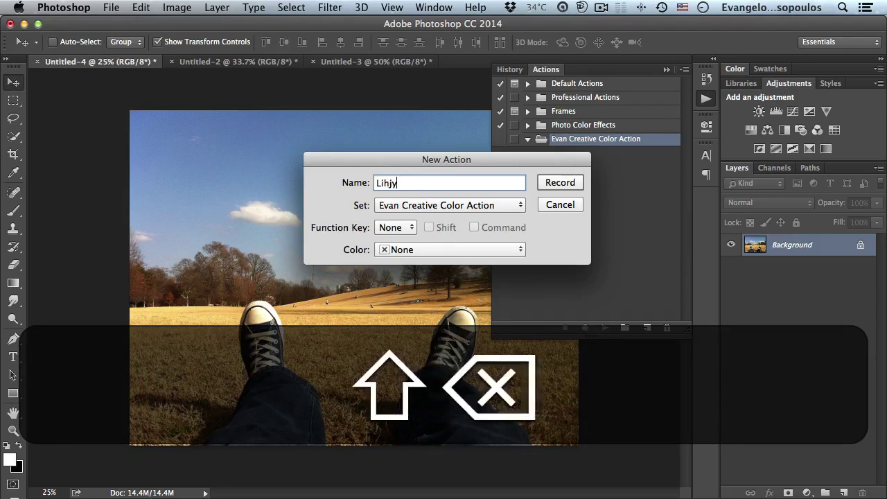
pyautogui.press('BackSpace')
pyautogui.press('BackSpace')
pyautogui.write('ght ')
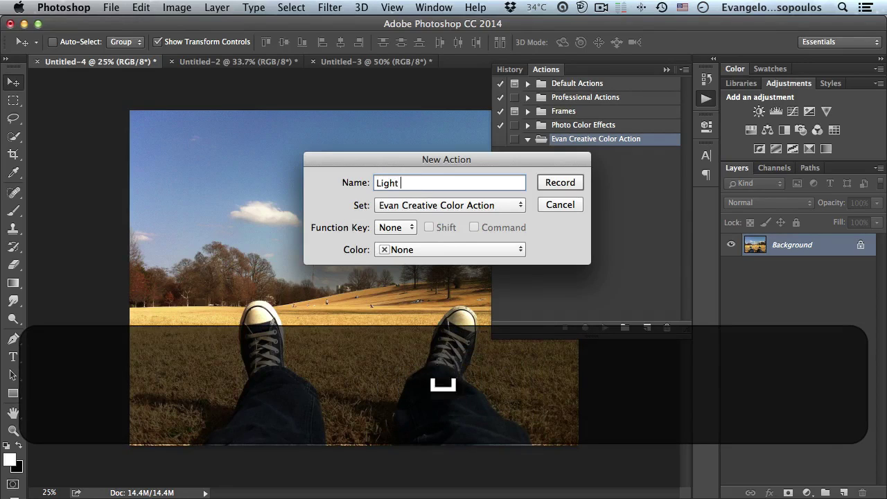
pyautogui.write('Blue Romam')
pyautogui.press('BackSpace')
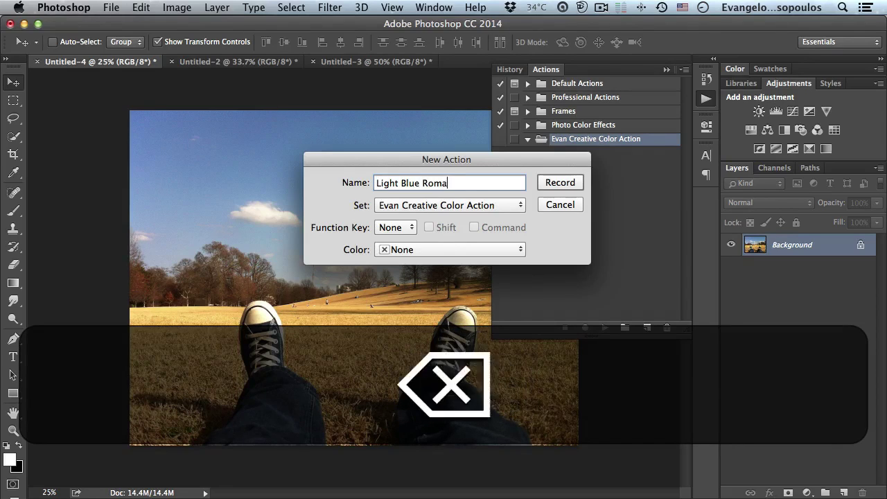
pyautogui.write('ntic Color Effect')
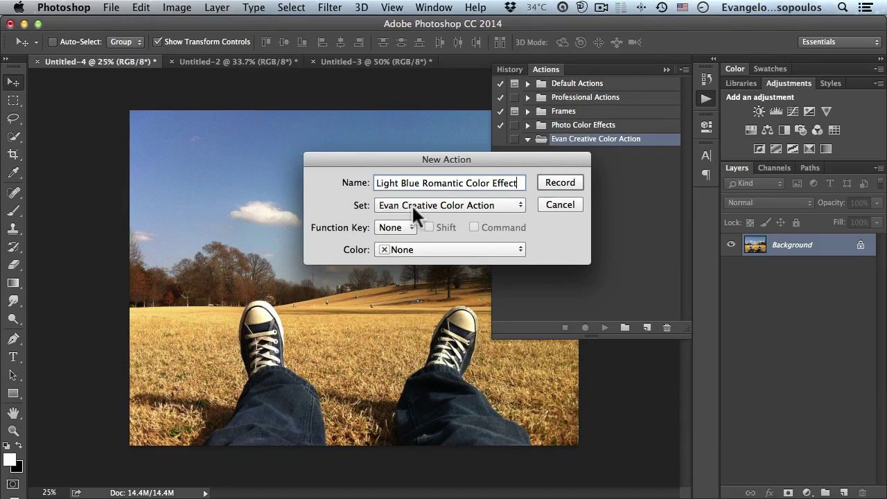
pyautogui.click(548, 176)
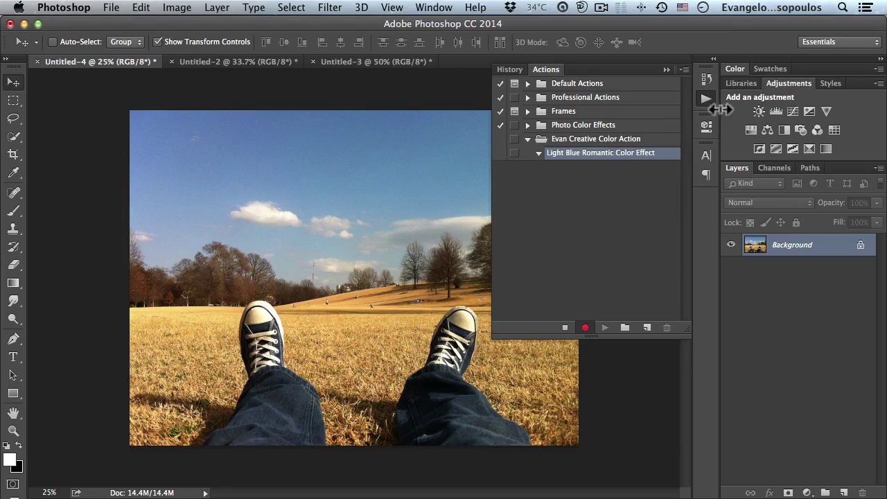
# - Add a Brightness/Contrast adjustment layer with Brightness 20 and Contrast 10 while the action records
pyautogui.click(757, 110)
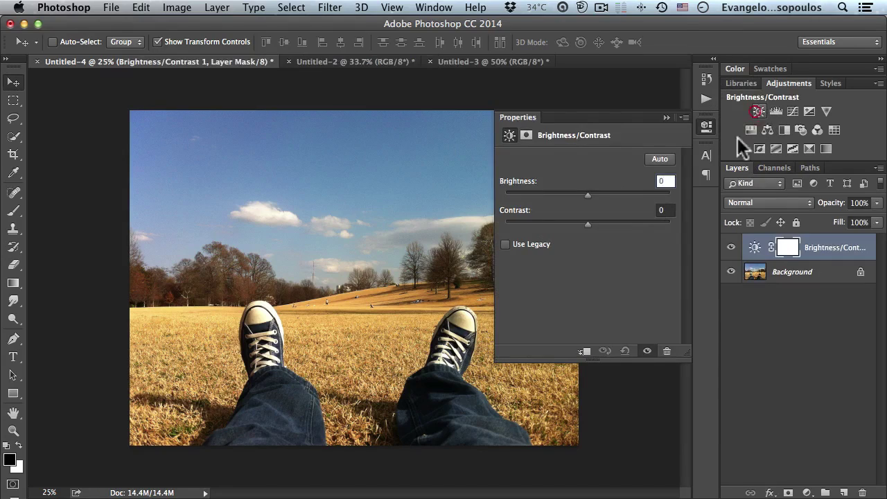
pyautogui.click(661, 181)
pyautogui.write('20')
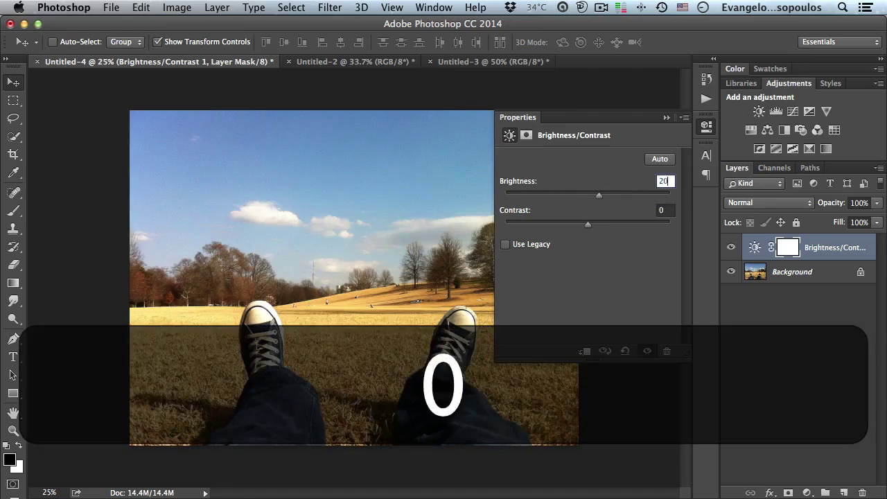
pyautogui.press('Tab')
pyautogui.write('10')
pyautogui.press('Return')
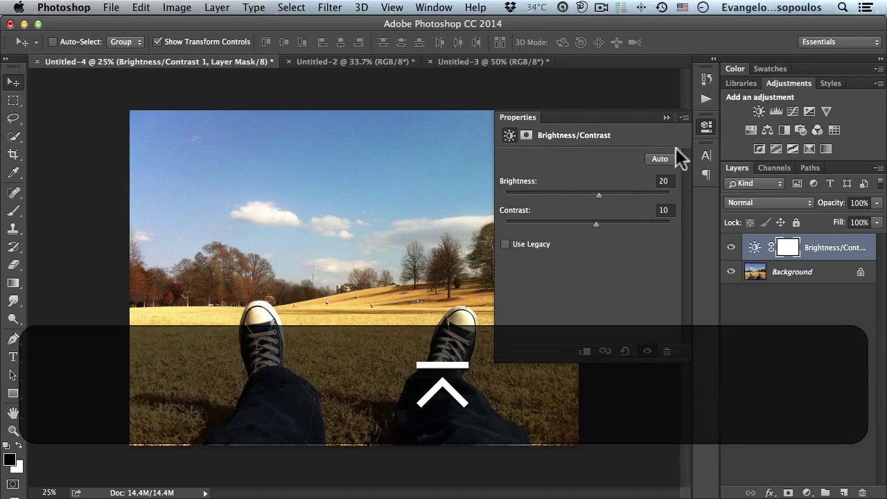
# - Check the details of the recorded Make adjustment layer command in the Light Blue Romantic Color Effect action
pyautogui.click(705, 128)
pyautogui.click(704, 99)
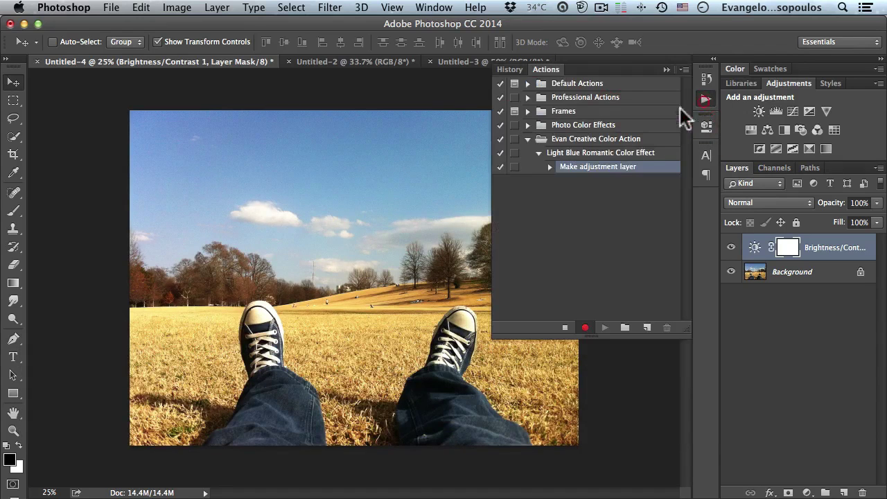
pyautogui.click(549, 166)
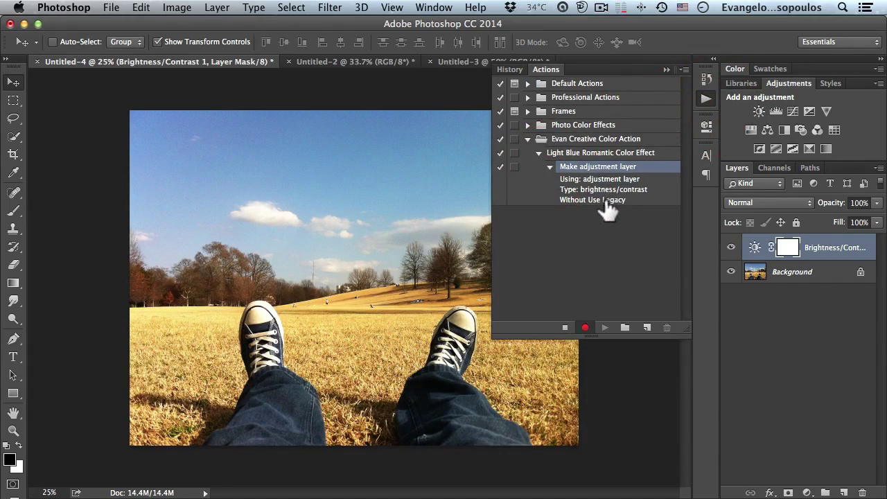
pyautogui.click(550, 167)
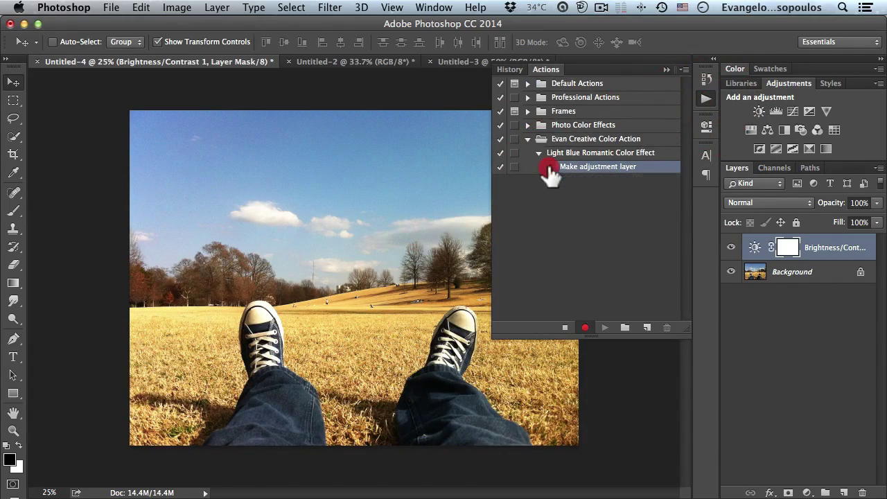
# - Add a Selective Color adjustment layer and set its Blacks to Magenta +20, Yellow -20 and Black -10 while recording
pyautogui.click(808, 149)
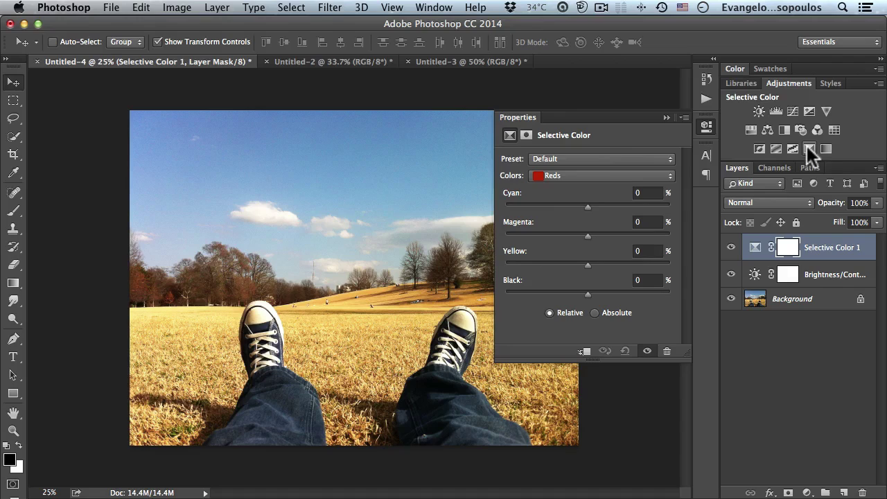
pyautogui.click(580, 174)
pyautogui.click(574, 259)
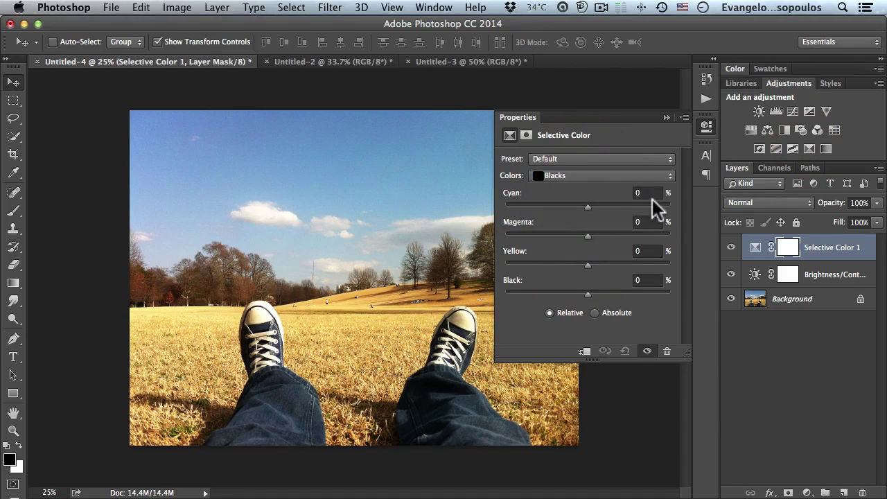
pyautogui.click(602, 186)
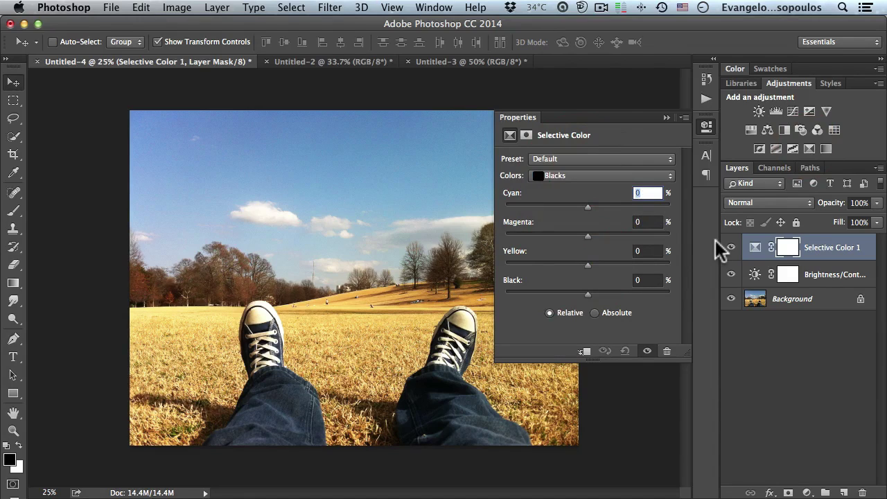
pyautogui.press('Tab')
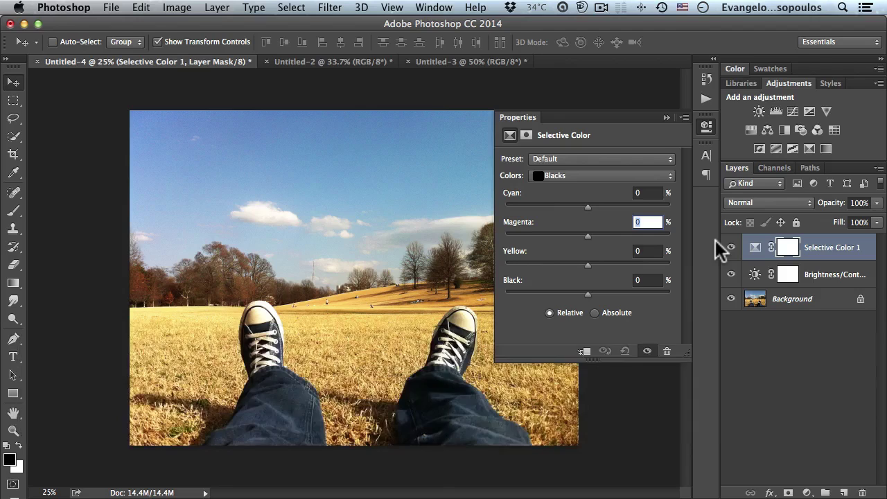
pyautogui.write('20')
pyautogui.press('Tab')
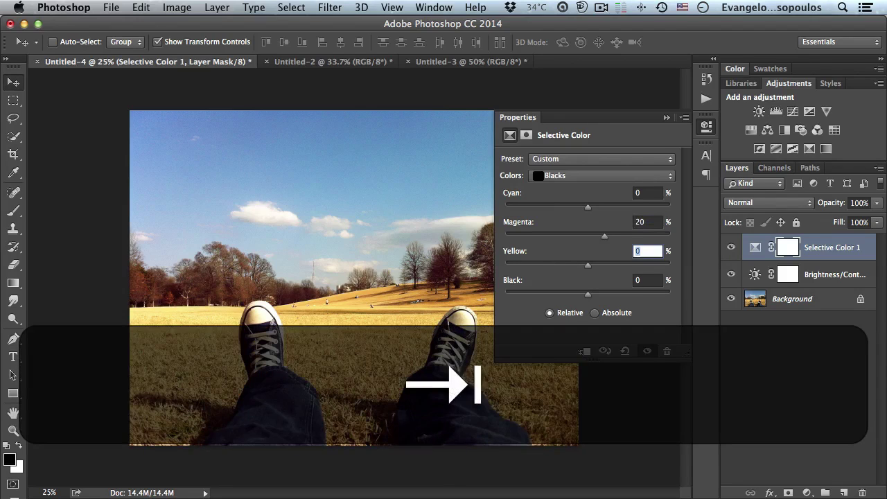
pyautogui.write('-20')
pyautogui.press('Tab')
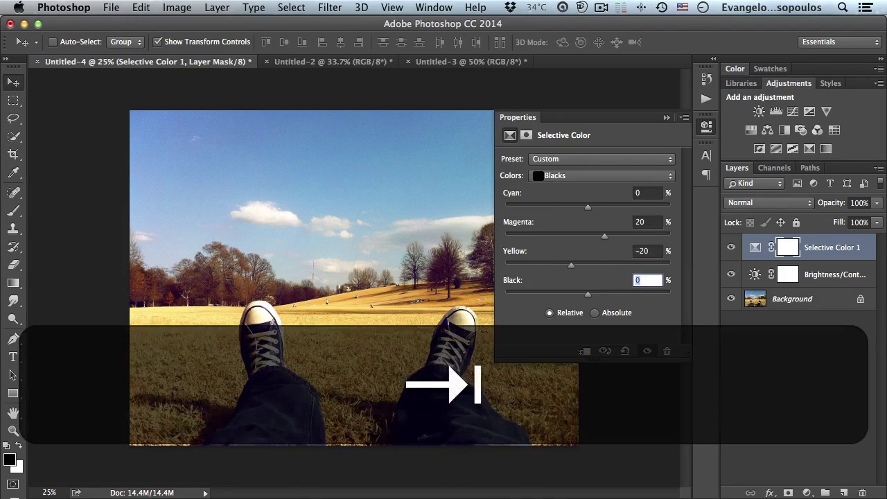
pyautogui.write('-10')
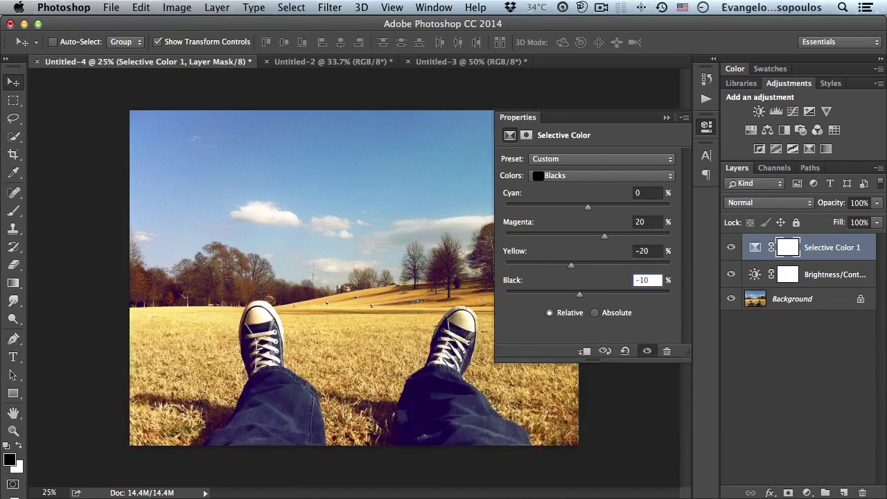
pyautogui.press('Tab')
# - Set the Selective Color layer's Neutrals to Cyan -5, Magenta +5, Yellow -20 and Black -20 while recording
pyautogui.click(589, 176)
pyautogui.click(577, 165)
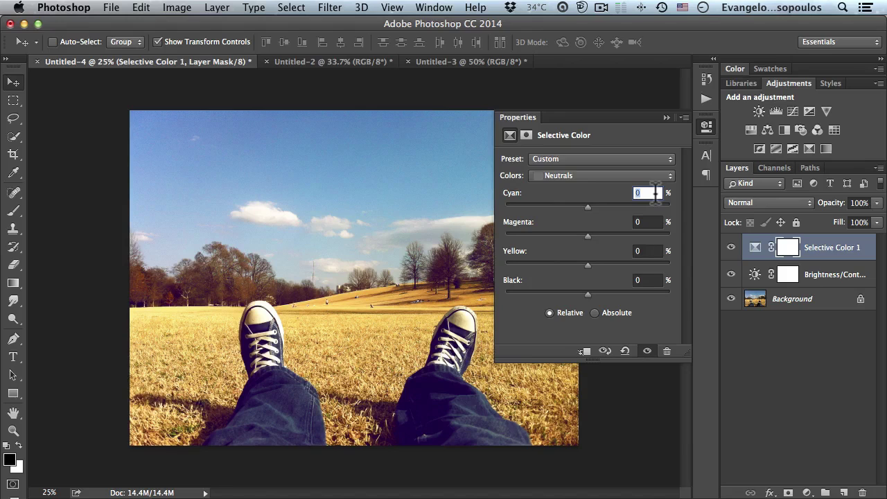
pyautogui.write('-5')
pyautogui.press('Tab')
pyautogui.write('5')
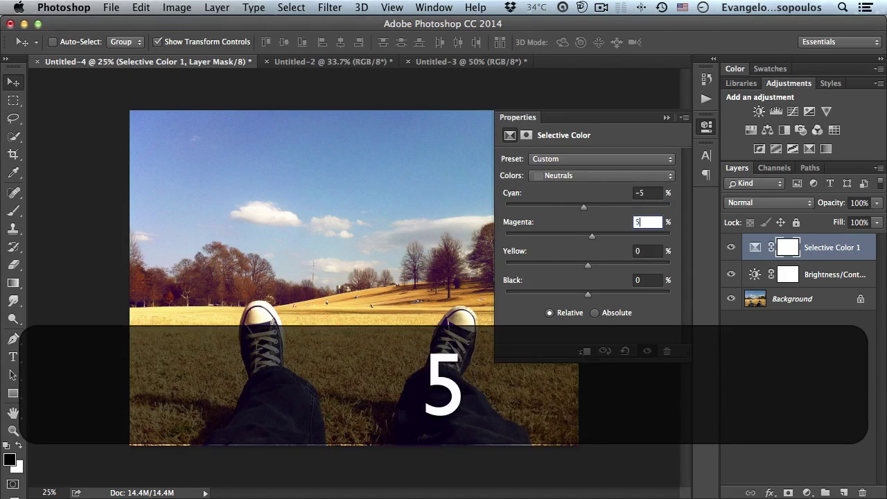
pyautogui.press('Tab')
pyautogui.write('-20')
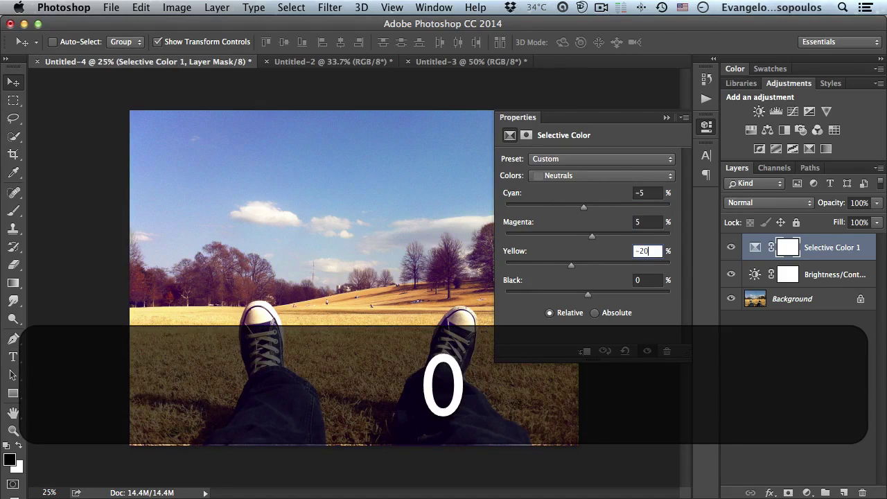
pyautogui.press('Tab')
pyautogui.write('-20')
pyautogui.press('Tab')
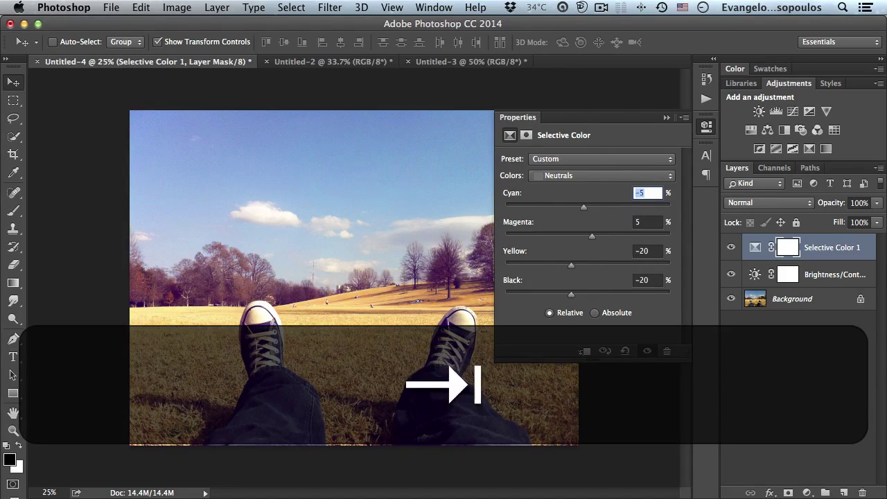
# - Set the Selective Color layer's Whites to Cyan +30, Magenta -20, Yellow -25 and Black -60
pyautogui.click(594, 176)
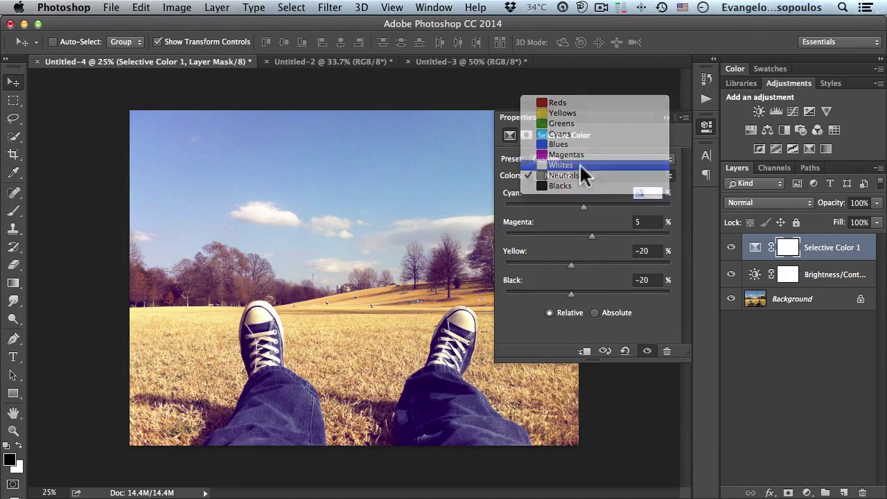
pyautogui.click(579, 164)
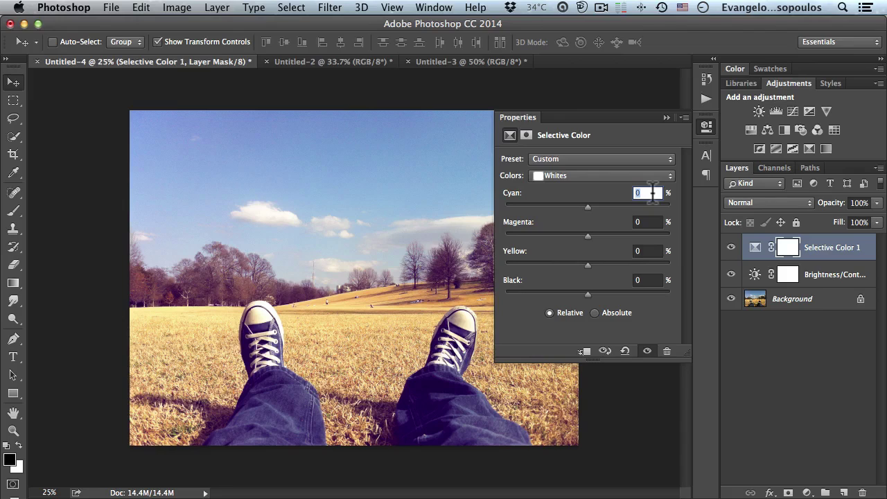
pyautogui.write('30')
pyautogui.press('Tab')
pyautogui.write('-')
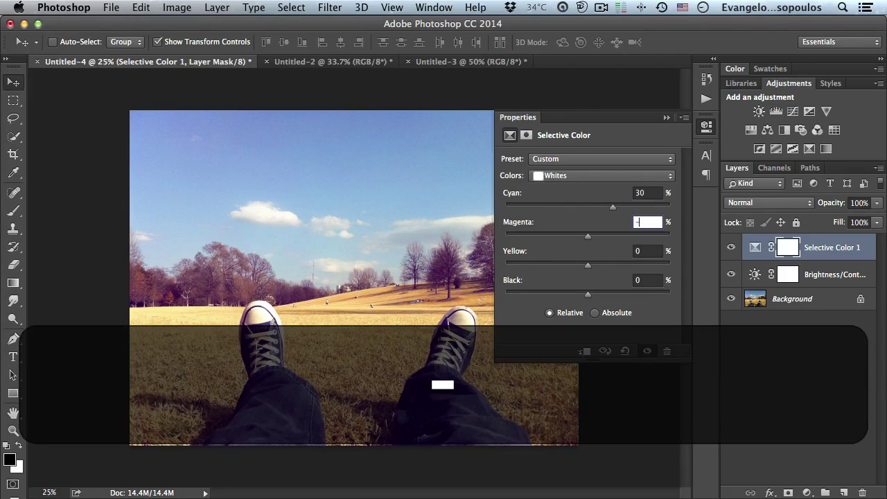
pyautogui.write('20')
pyautogui.press('Tab')
pyautogui.write('-25')
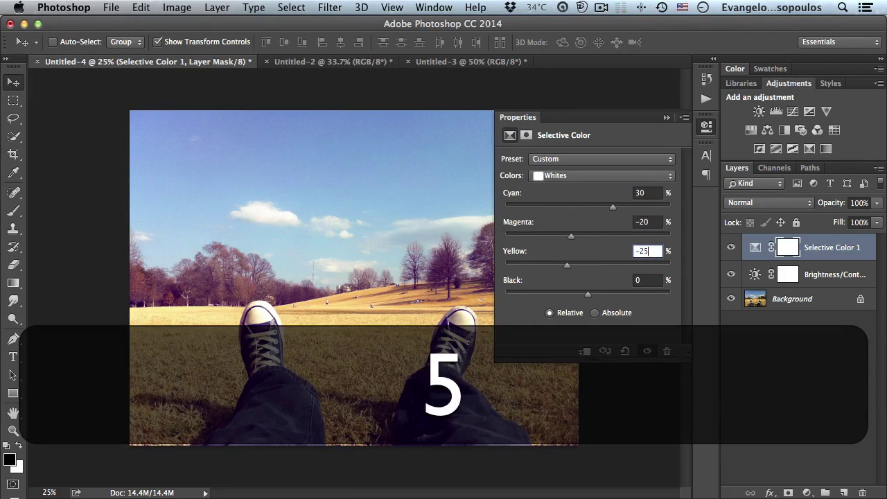
pyautogui.press('Tab')
pyautogui.write('-50')
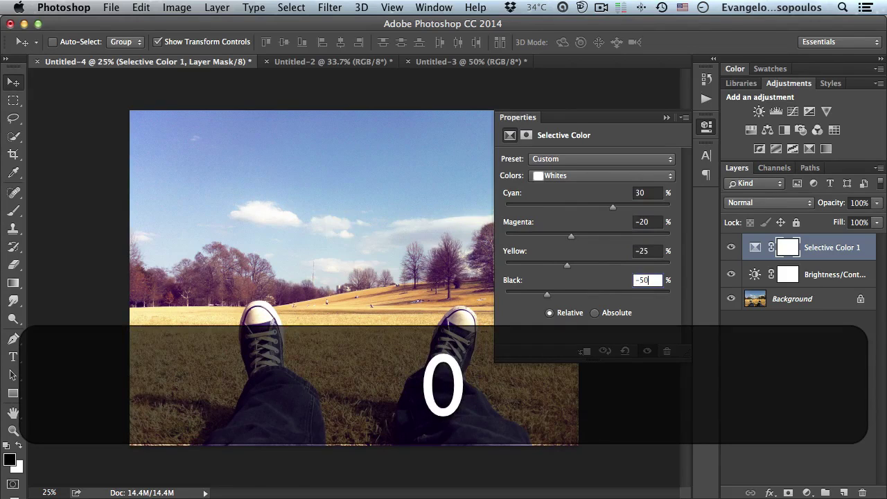
pyautogui.press('BackSpace')
pyautogui.write('60')
# - Set the Selective Color layer's Reds to Cyan -85, Yellow -20 and Black +15, and close the adjustment's properties
pyautogui.click(591, 175)
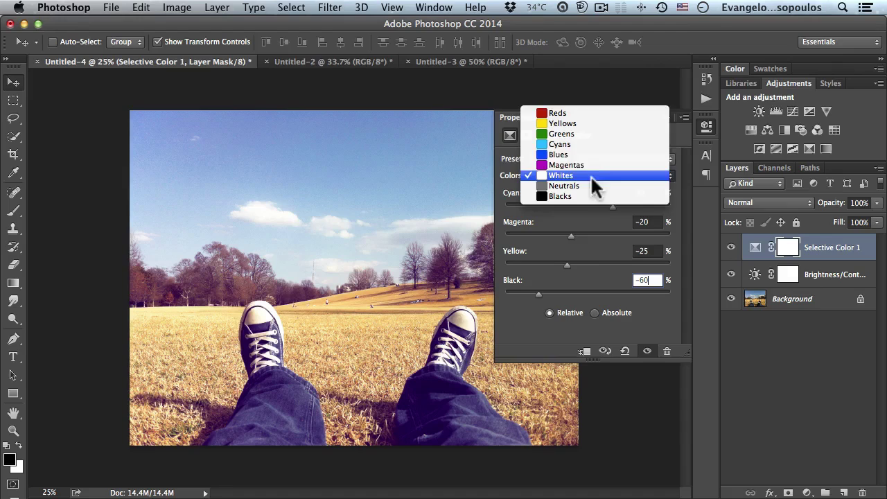
pyautogui.click(577, 111)
pyautogui.click(646, 195)
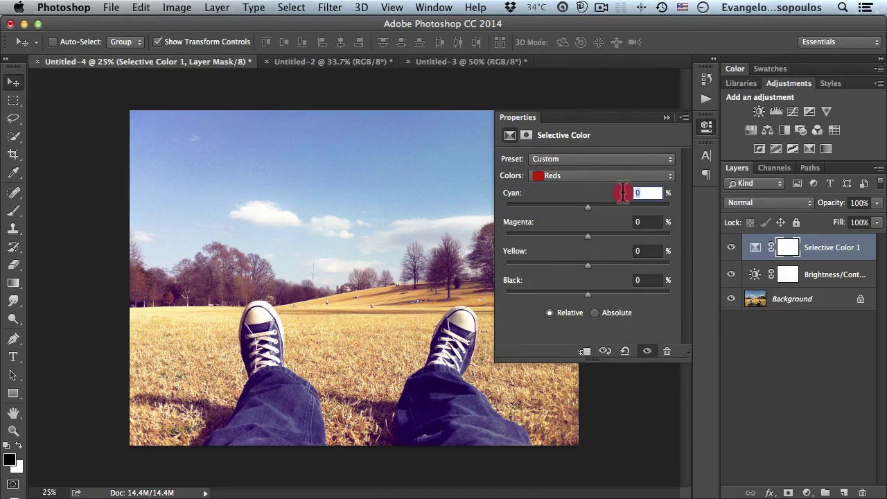
pyautogui.write('-85')
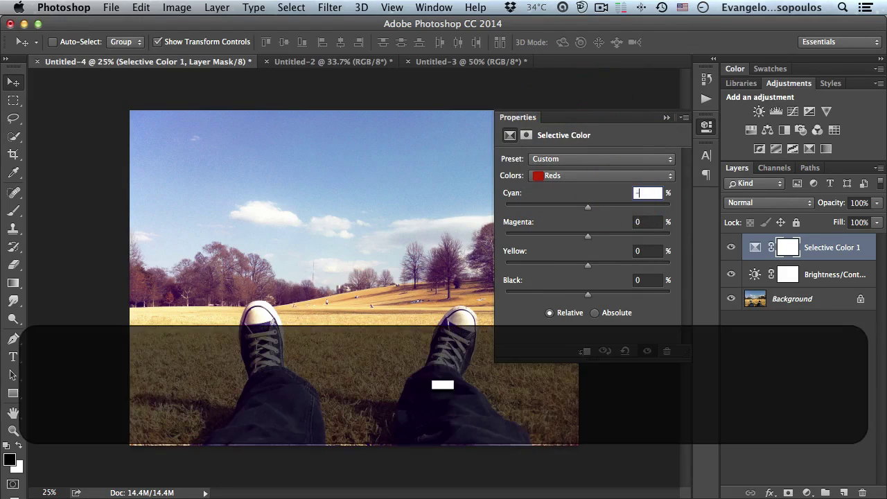
pyautogui.press('Tab')
pyautogui.press('Tab')
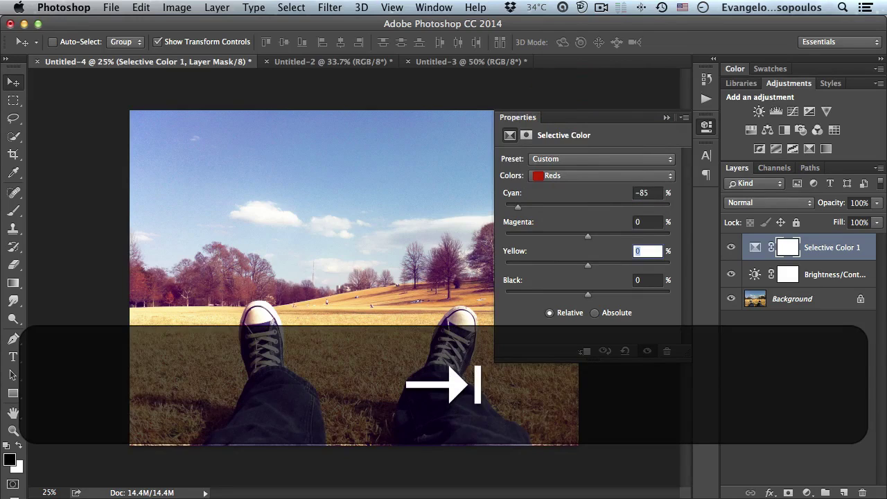
pyautogui.write('-20')
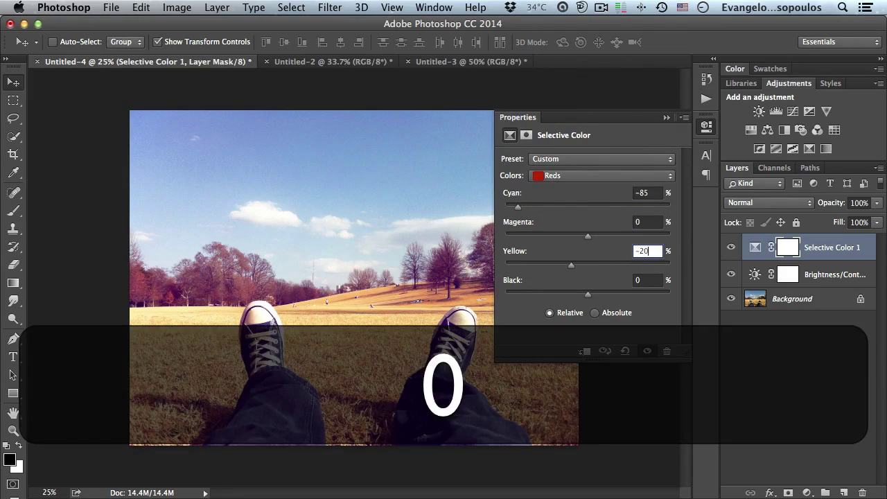
pyautogui.press('Tab')
pyautogui.write('15')
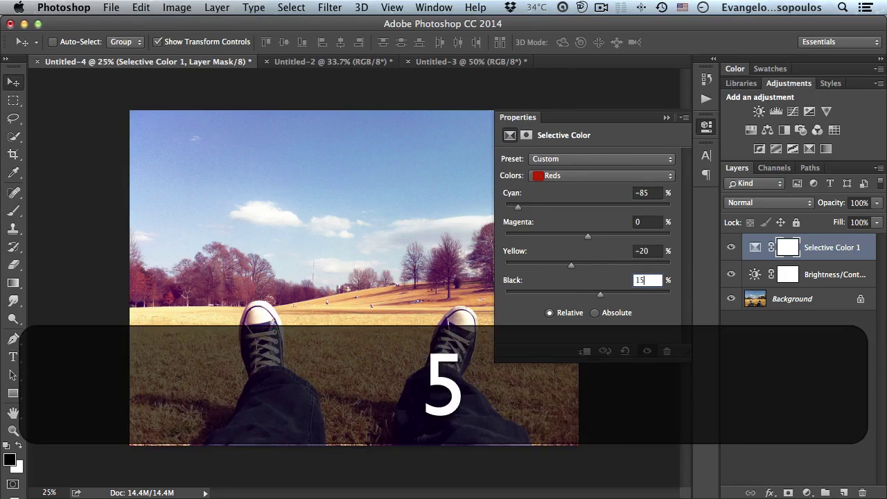
pyautogui.press('Tab')
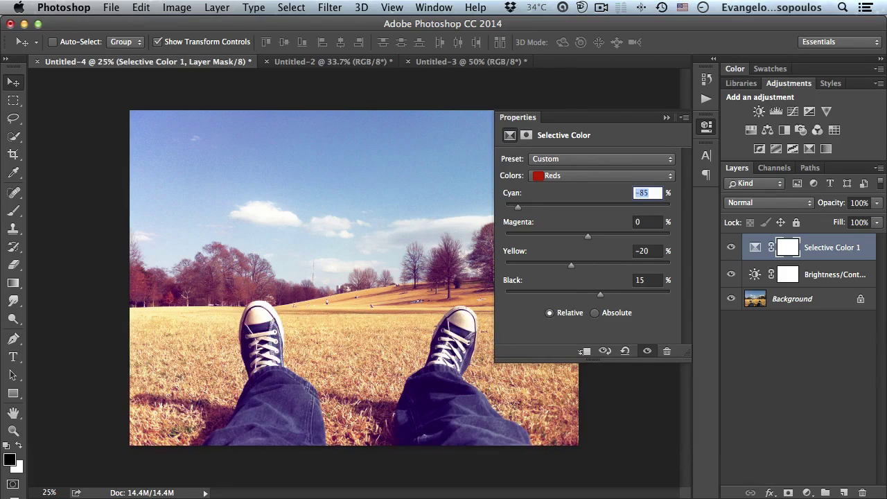
pyautogui.click(706, 126)
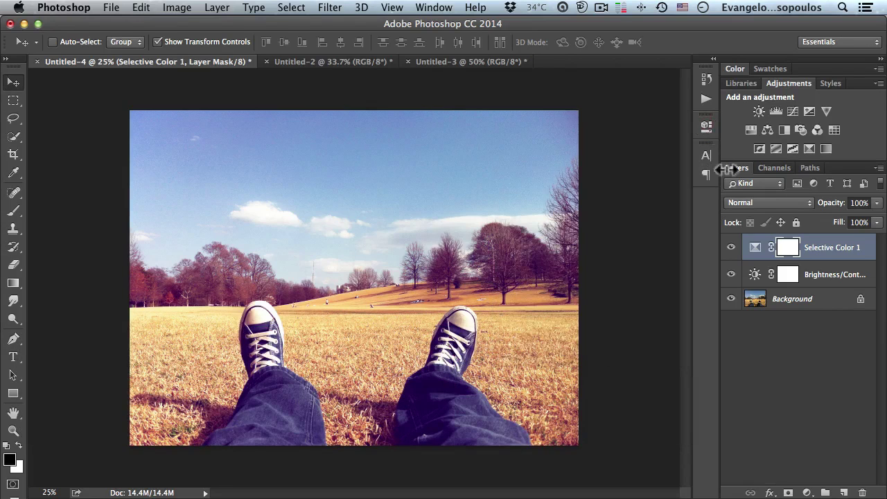
# - Select the Background layer and flatten the image as the last commands of the recorded action
pyautogui.rightClick(828, 299)
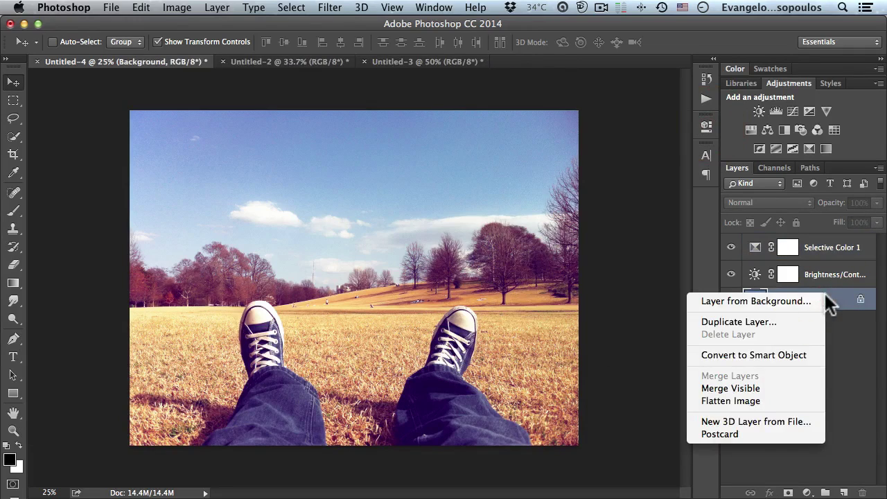
pyautogui.click(843, 329)
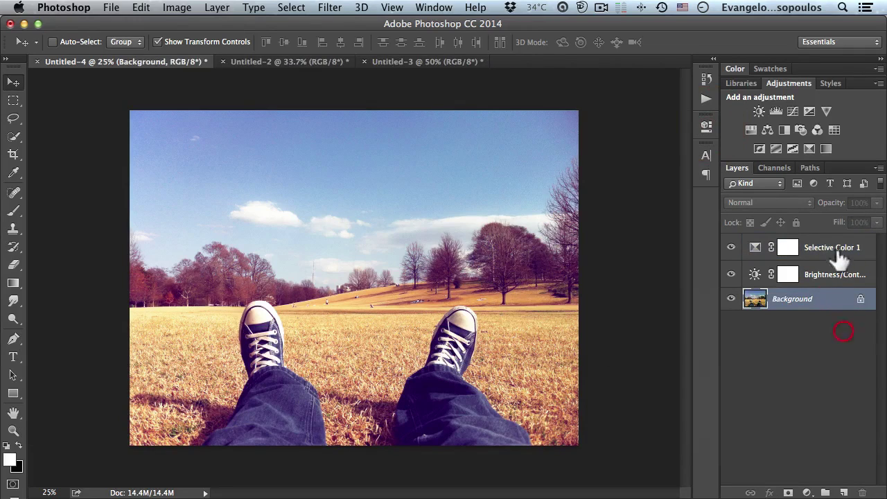
pyautogui.rightClick(829, 298)
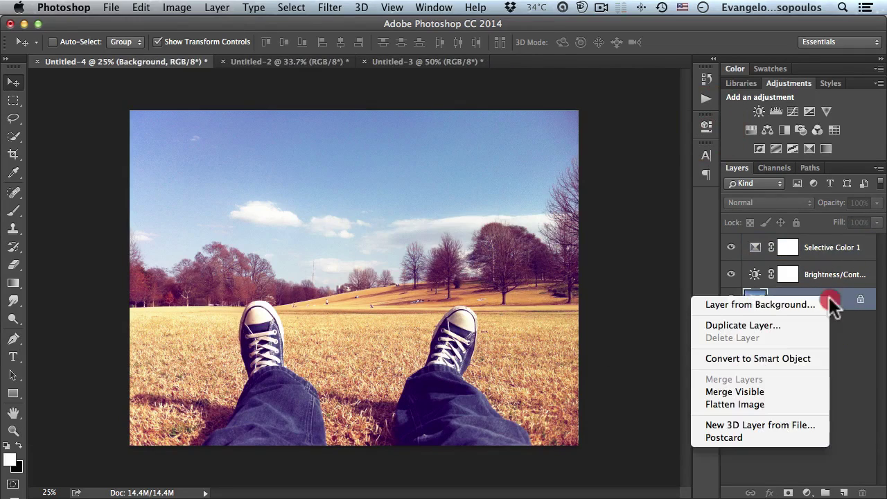
pyautogui.click(778, 405)
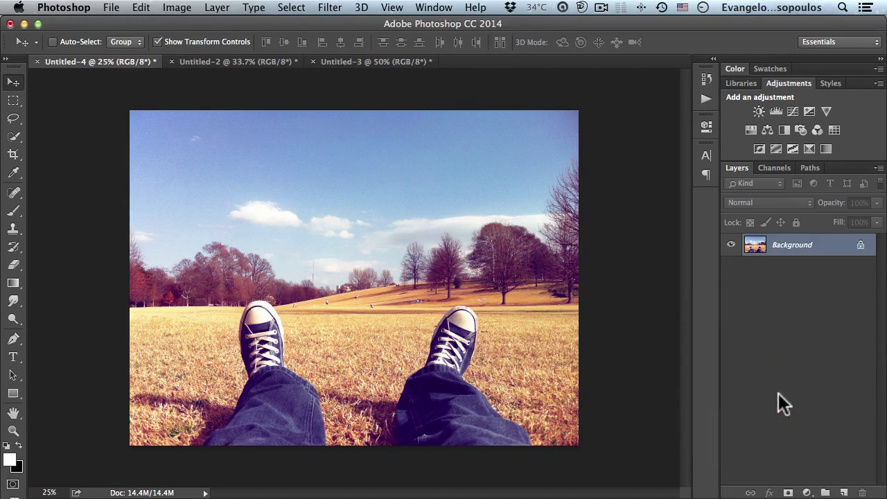
# - Stop recording the action and select Light Blue Romantic Color Effect in its action set
pyautogui.click(705, 99)
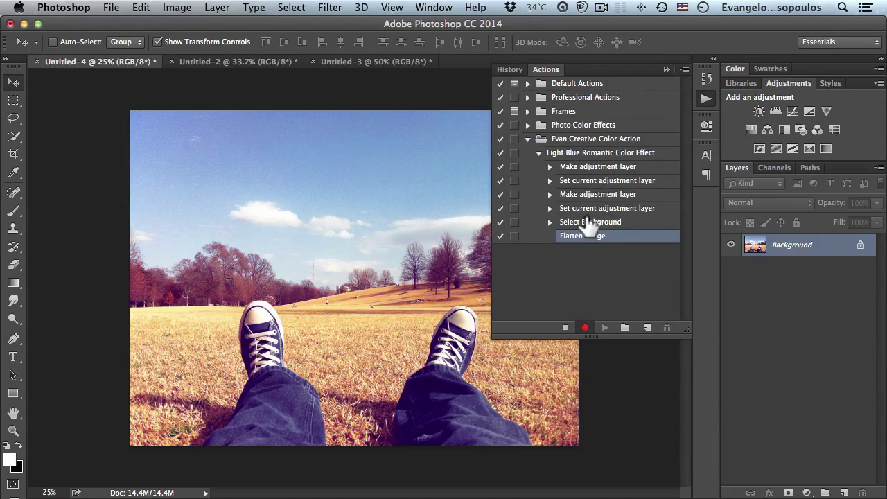
pyautogui.click(565, 329)
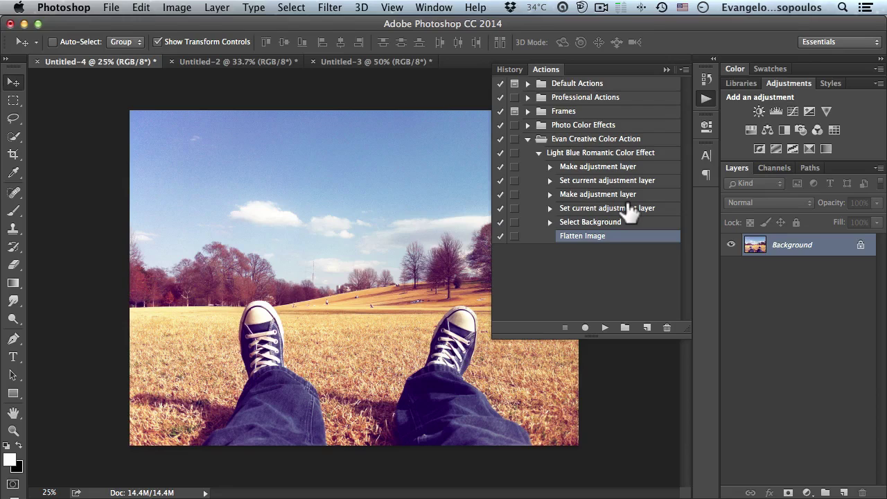
pyautogui.click(586, 154)
# - Revert the photo to the first Flatten Image history state, before any color adjustments
pyautogui.click(706, 80)
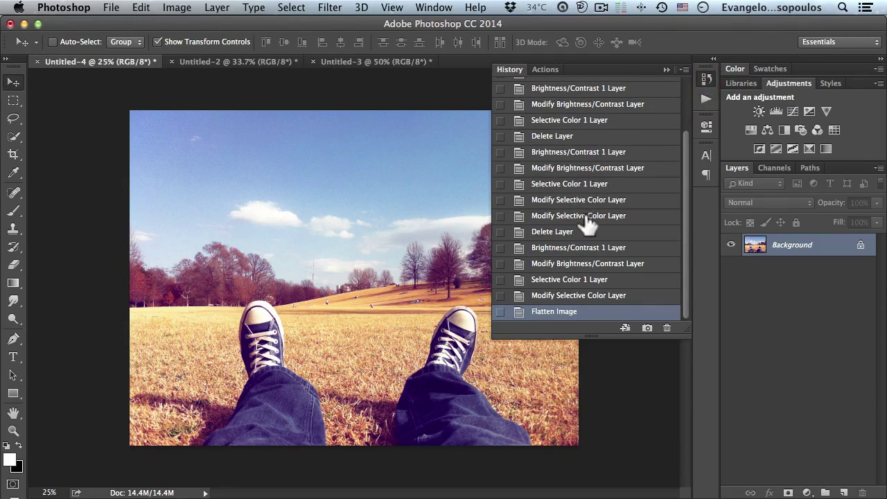
pyautogui.scroll(5, 614, 174)
pyautogui.click(544, 124)
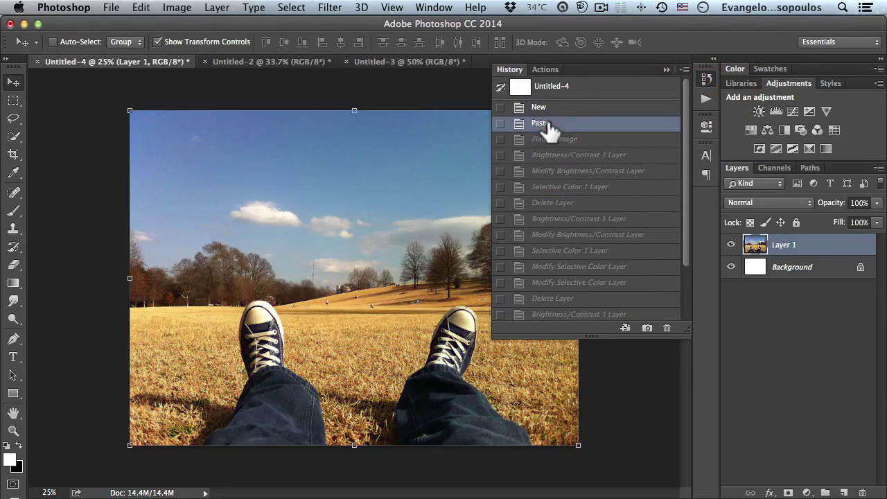
pyautogui.click(576, 140)
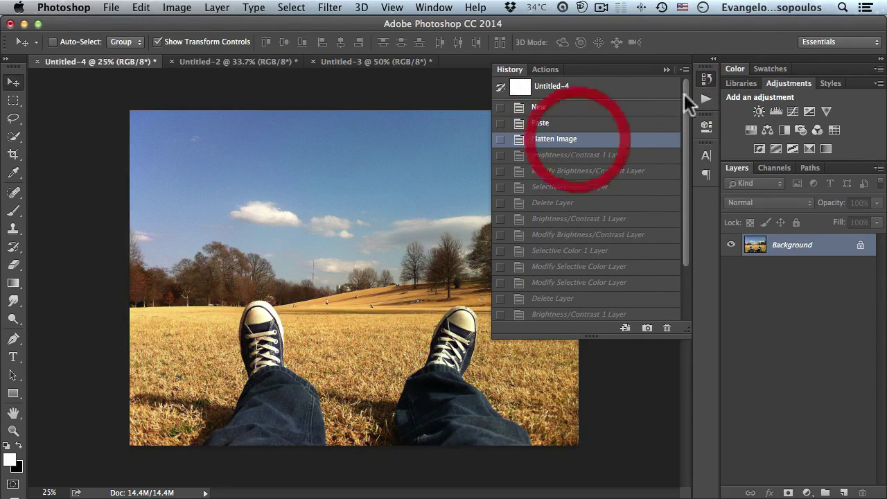
pyautogui.click(708, 78)
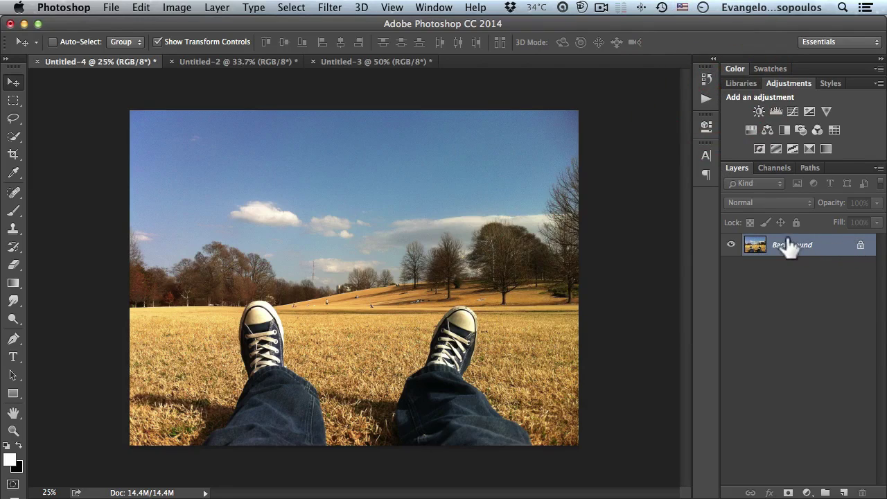
# - Rename the Creative Color Action set so that its name ends in the plural "Actions"
pyautogui.click(702, 99)
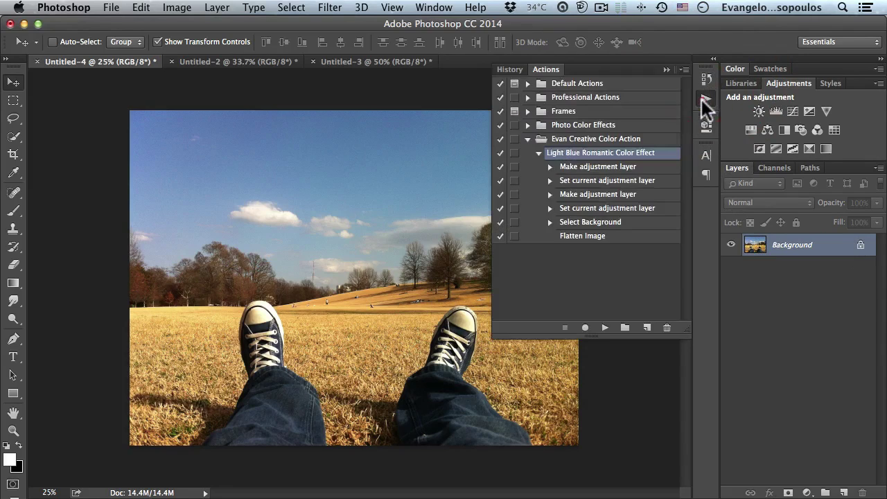
pyautogui.click(596, 141)
pyautogui.doubleClick(624, 140)
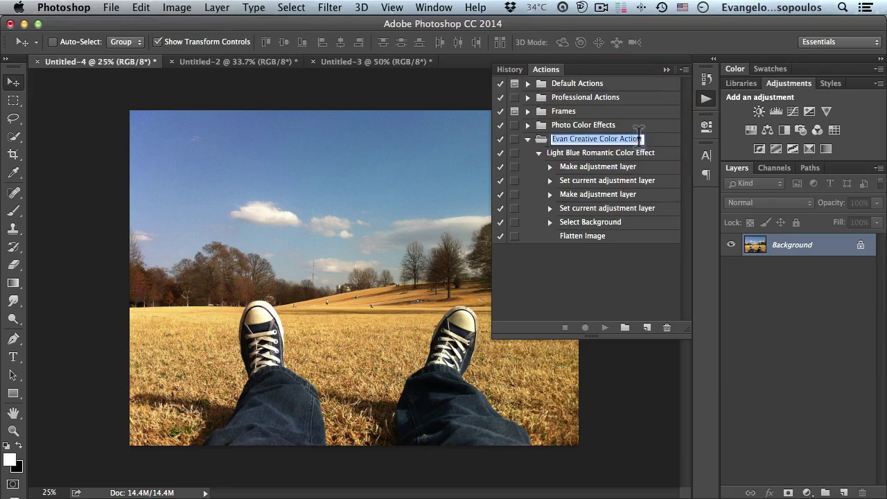
pyautogui.click(639, 138)
pyautogui.write('s')
pyautogui.press('Return')
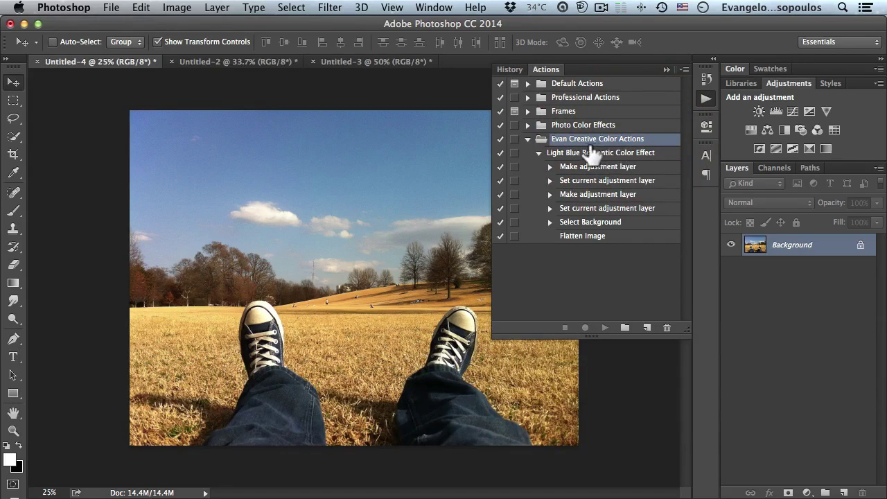
# - Collapse the Light Blue Romantic Color Effect action's command list and play the action on the original photo
pyautogui.click(538, 153)
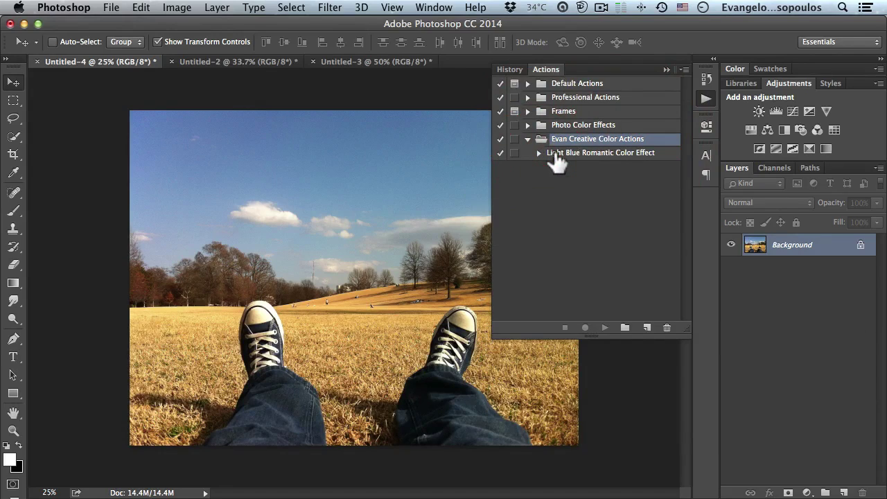
pyautogui.click(562, 158)
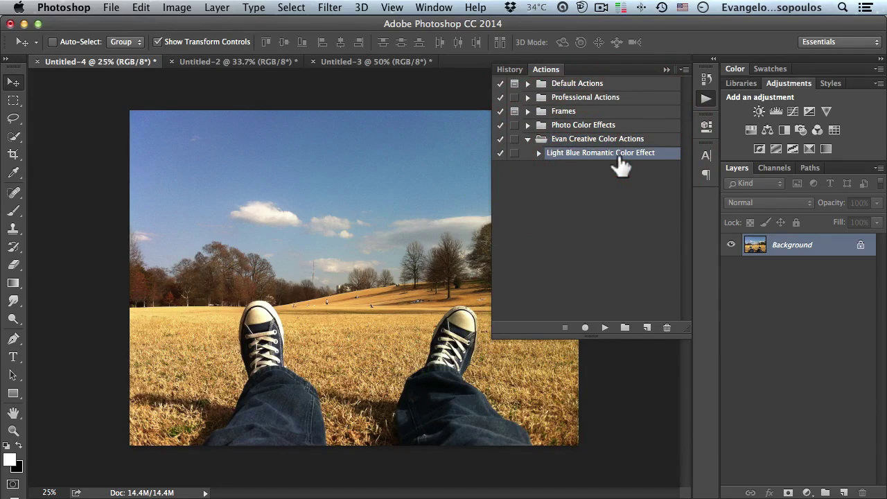
pyautogui.click(603, 327)
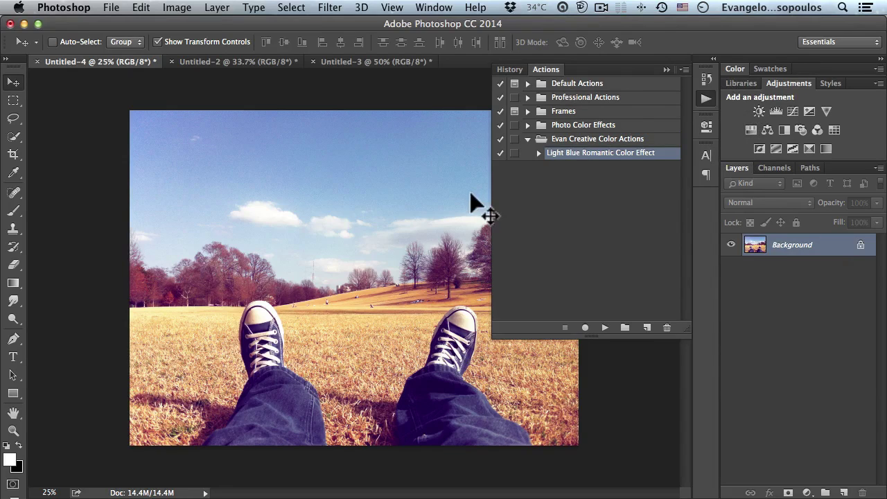
# - Undo the played action by returning the photo to its first Flatten Image history state
pyautogui.click(706, 78)
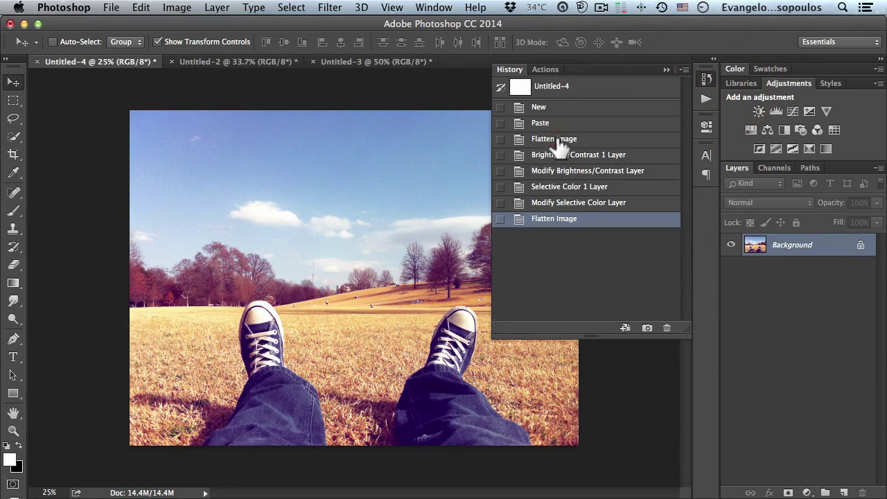
pyautogui.click(558, 139)
pyautogui.click(705, 78)
pyautogui.click(705, 78)
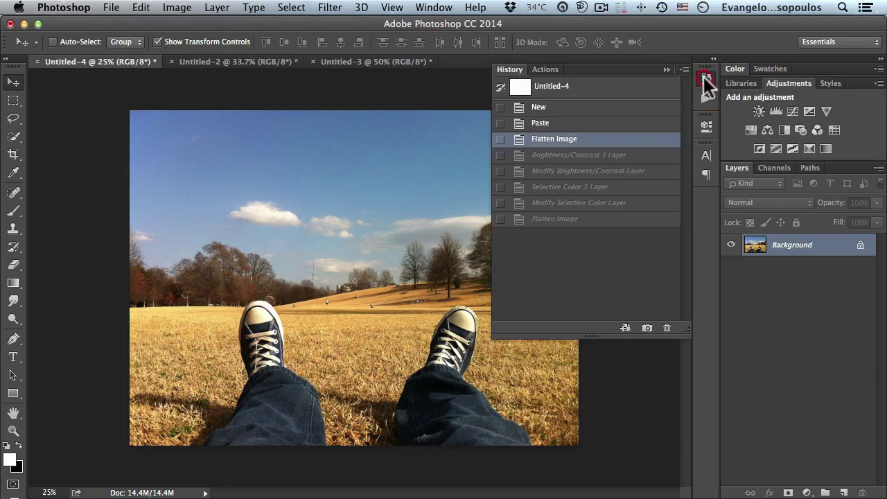
# - Play the Light Blue Romantic Color Effect action again on the original field photo
pyautogui.click(705, 77)
pyautogui.click(703, 99)
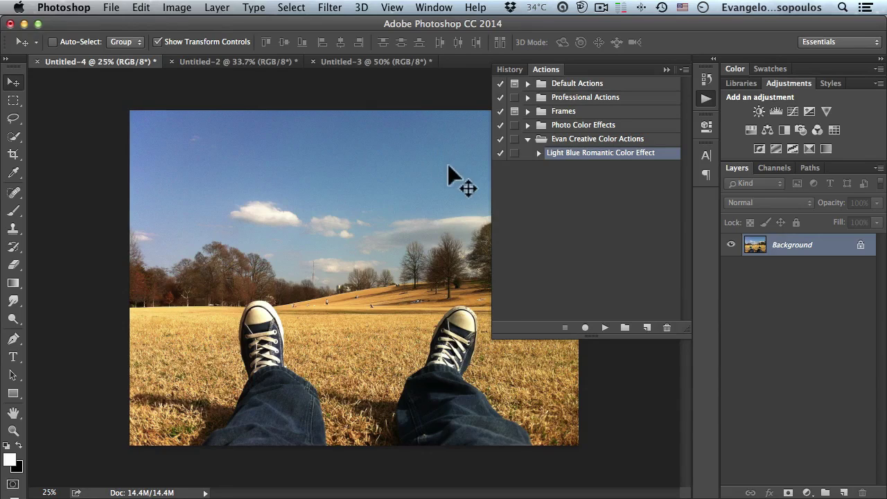
pyautogui.click(604, 327)
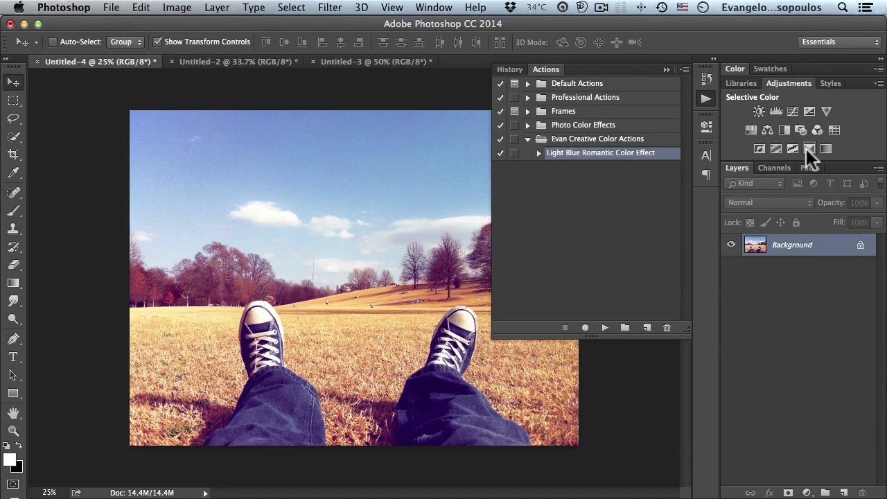
# - Switch to the alarm clock photo in Untitled-2 and play the Light Blue Romantic Color Effect action on it
pyautogui.click(260, 61)
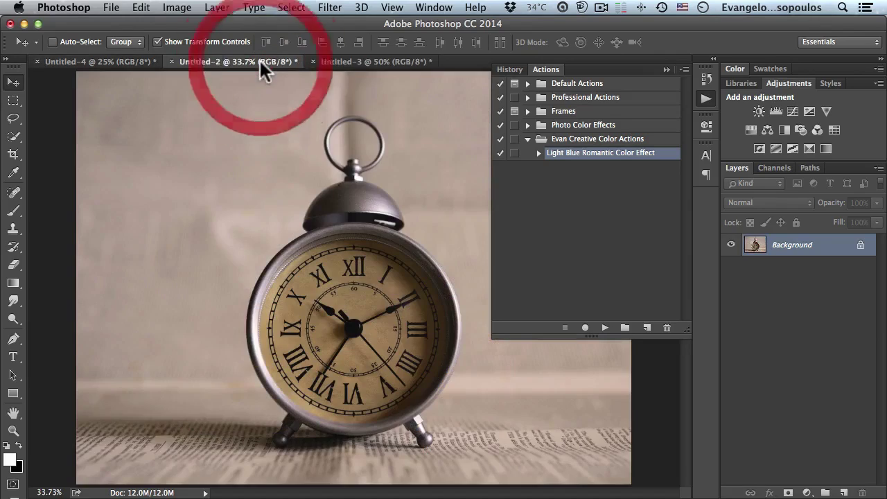
pyautogui.click(605, 327)
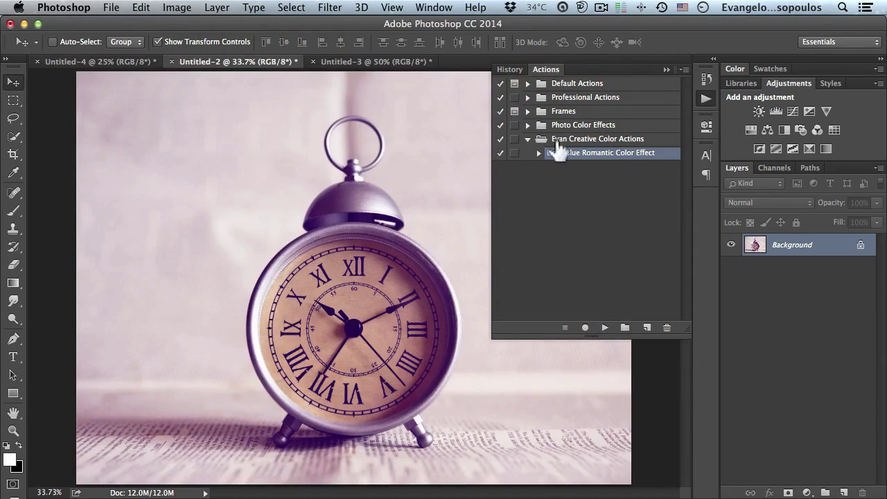
pyautogui.press('super+space')
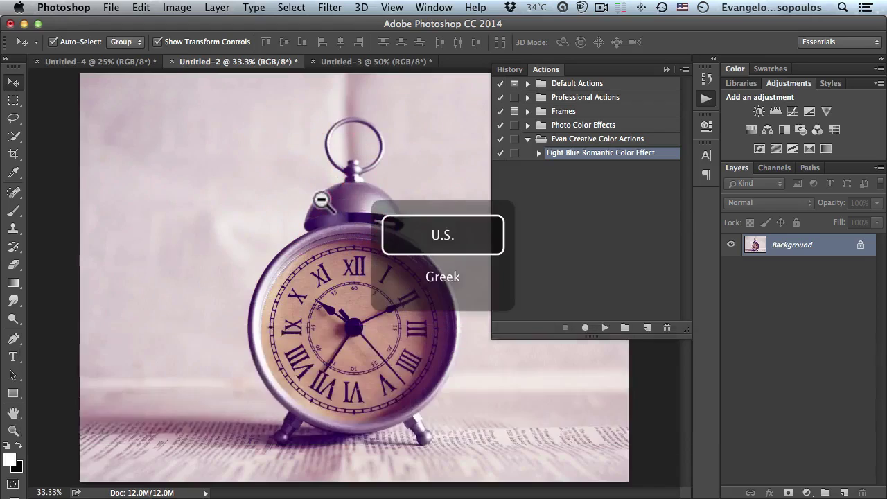
pyautogui.keyDown('alt'); pyautogui.keyDown('super'); pyautogui.click(330, 205); pyautogui.keyUp('super'); pyautogui.keyUp('alt')
pyautogui.click(704, 97)
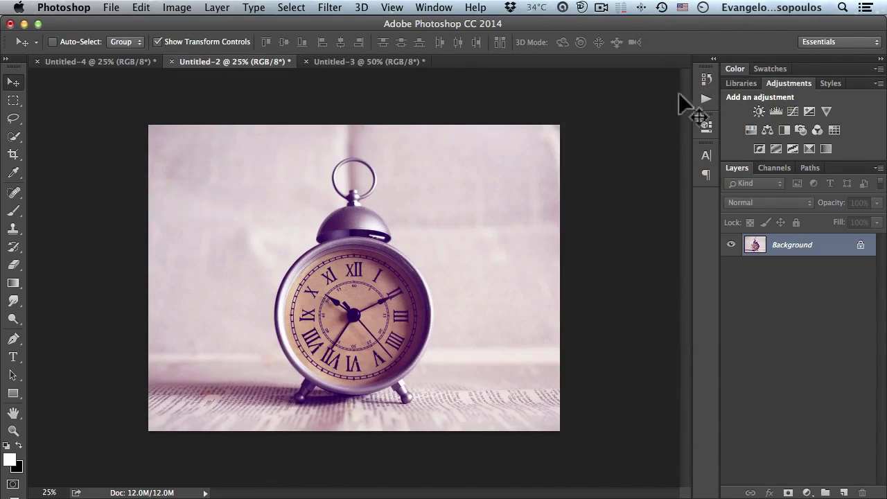
# - Compare the clock photo before and after the action using its first and last Flatten Image history states, ending on the edited version
pyautogui.click(706, 79)
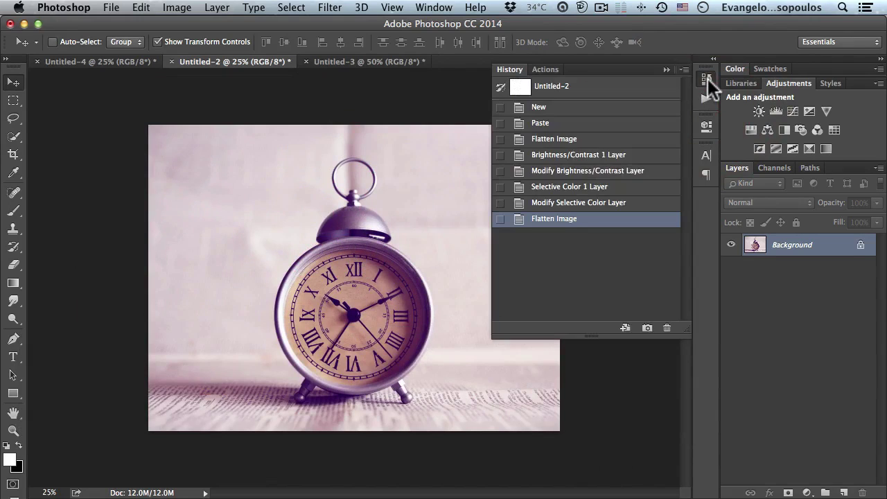
pyautogui.click(540, 142)
pyautogui.click(552, 221)
pyautogui.click(700, 80)
# - Switch to the portrait photo in Untitled-3 and play the Light Blue Romantic Color Effect action on it
pyautogui.click(377, 61)
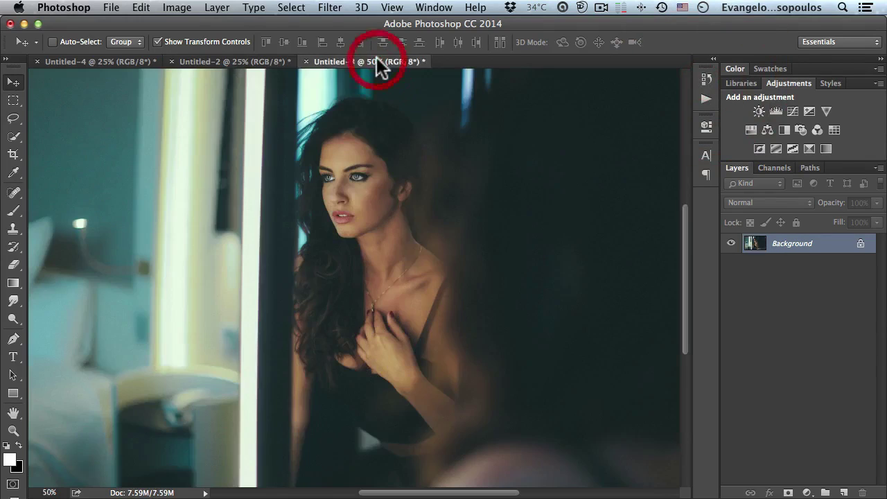
pyautogui.click(705, 99)
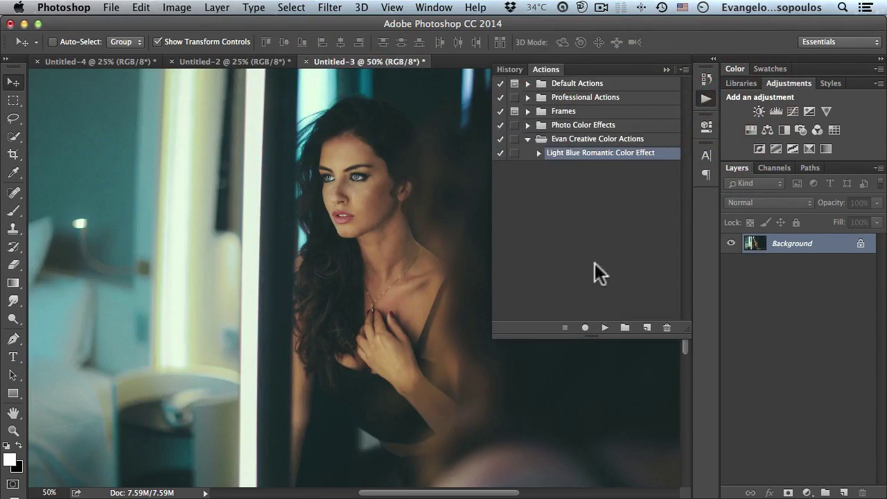
pyautogui.click(604, 326)
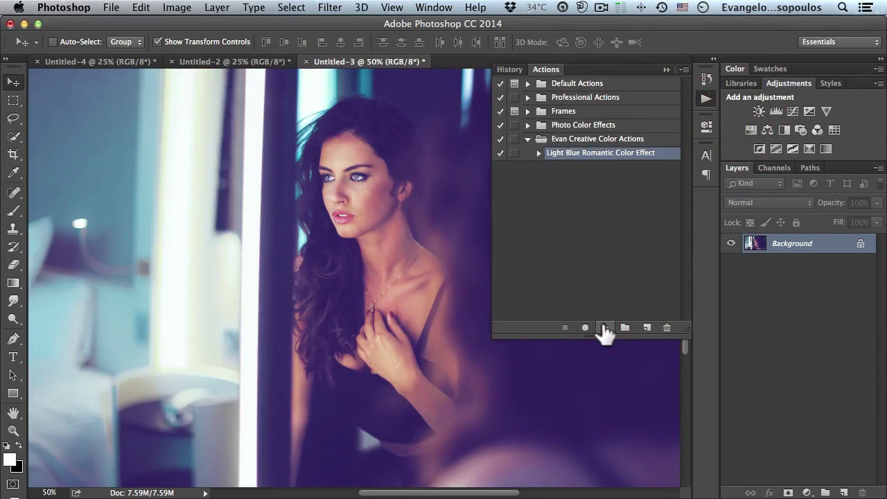
# - Compare the portrait before and after the action using its first and last Flatten Image history states, ending on the edited version
pyautogui.click(709, 79)
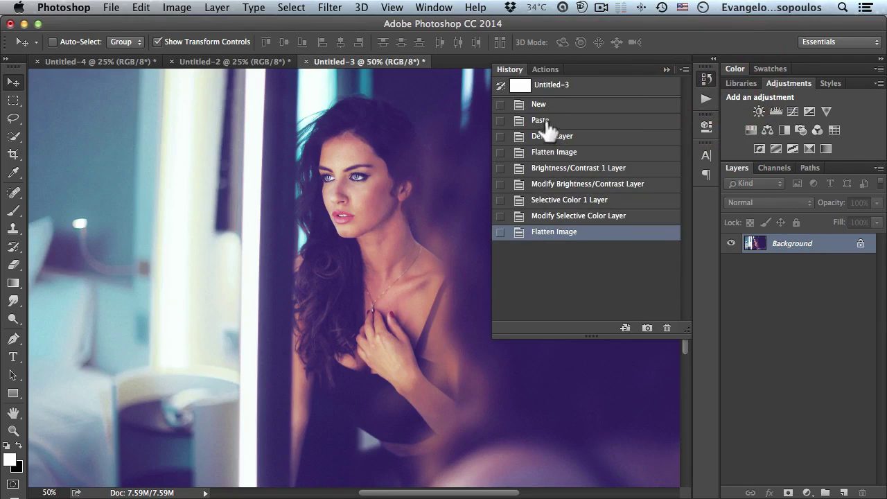
pyautogui.press('super+alt+space')
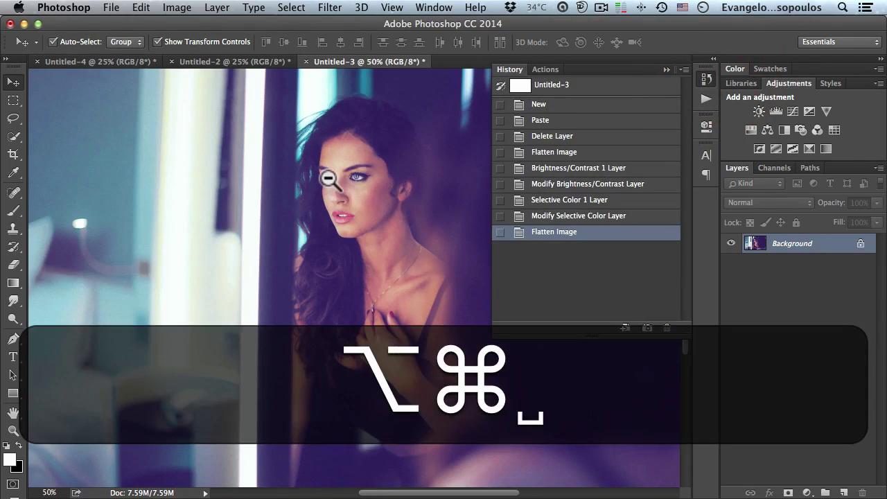
pyautogui.keyDown('alt'); pyautogui.keyDown('super'); pyautogui.click(328, 178); pyautogui.keyUp('super'); pyautogui.keyUp('alt')
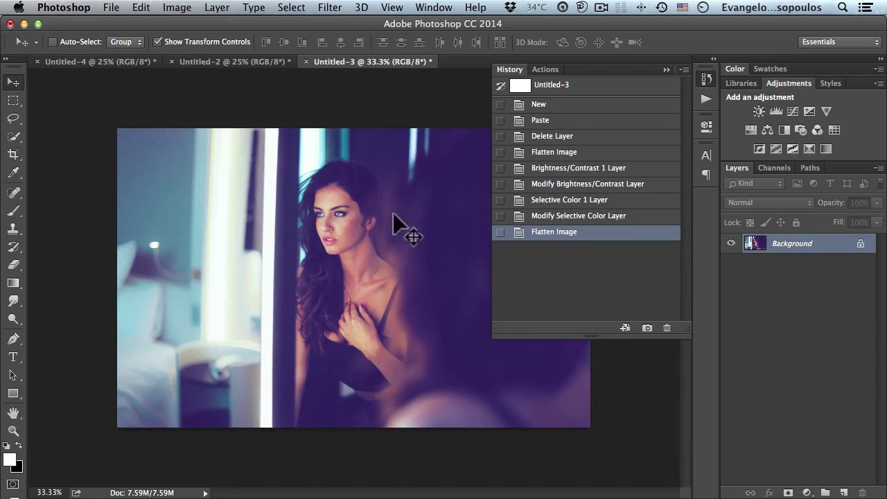
pyautogui.click(551, 154)
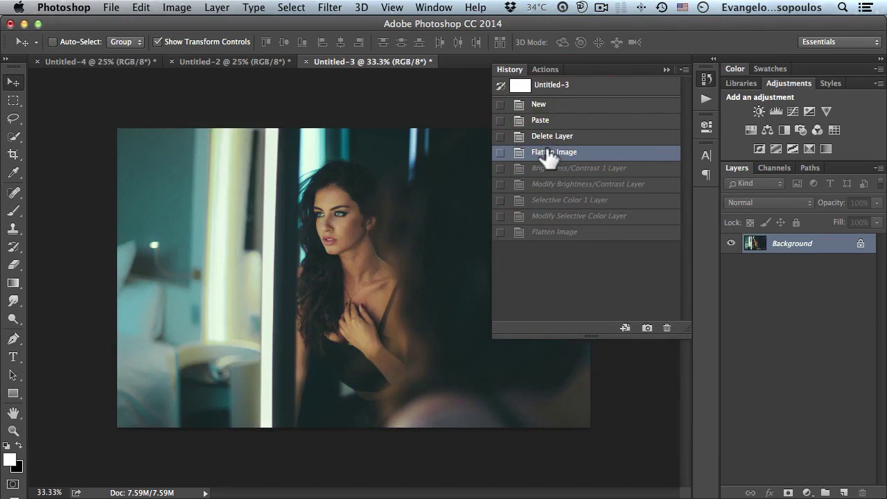
pyautogui.click(554, 232)
pyautogui.click(708, 78)
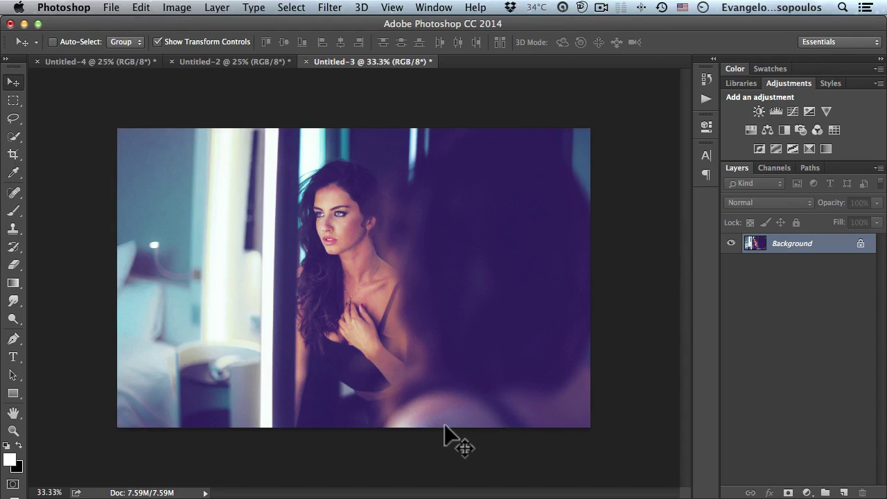
# - Display the recorded actions with the Light Blue Romantic Color Effect action in its Creative Color Actions set
pyautogui.click(706, 98)
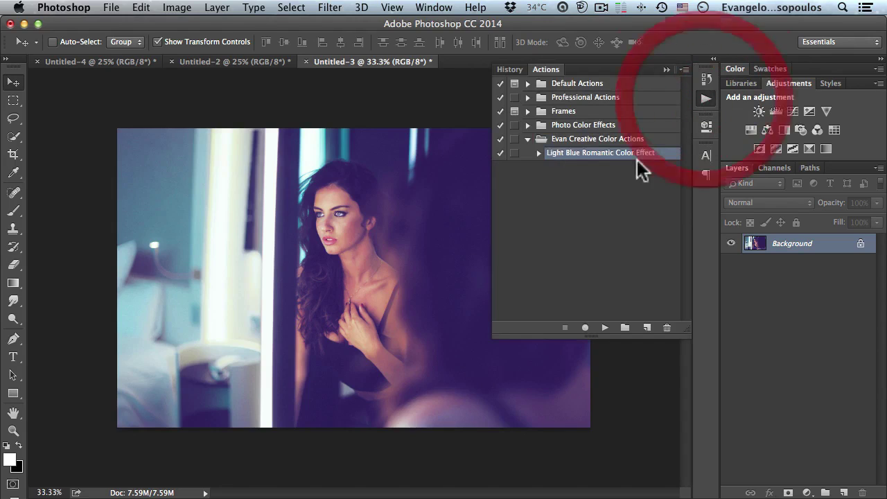